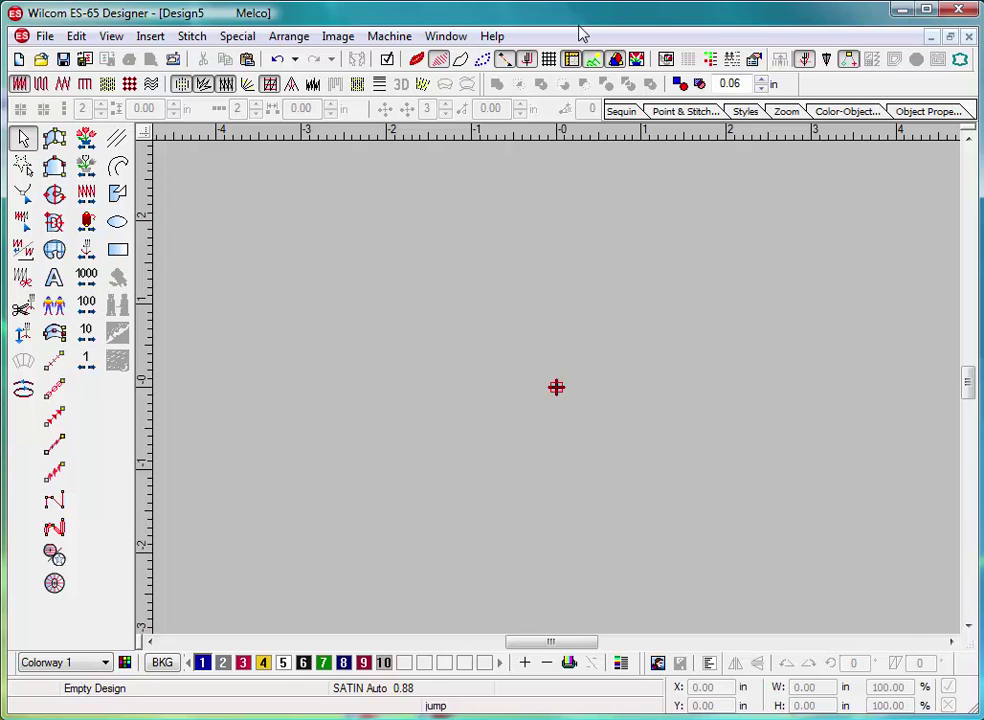
Float the Shaping toolbar over the canvas and draw a 2.04 in circle upper left.
left_click(528, 62)
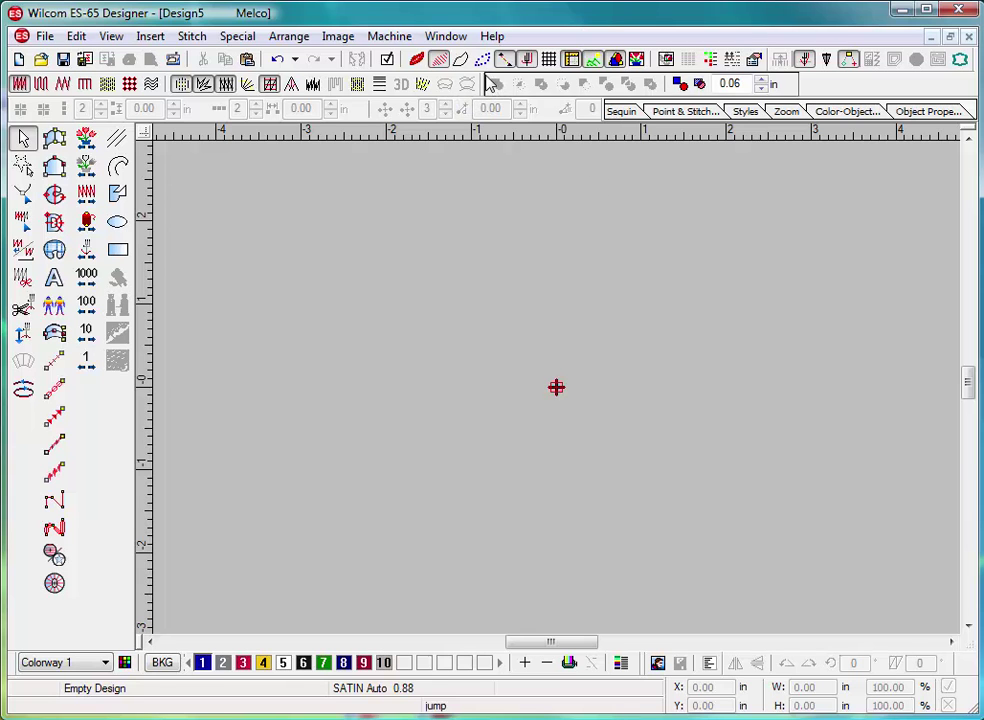
left_click_drag(490, 83, 220, 165)
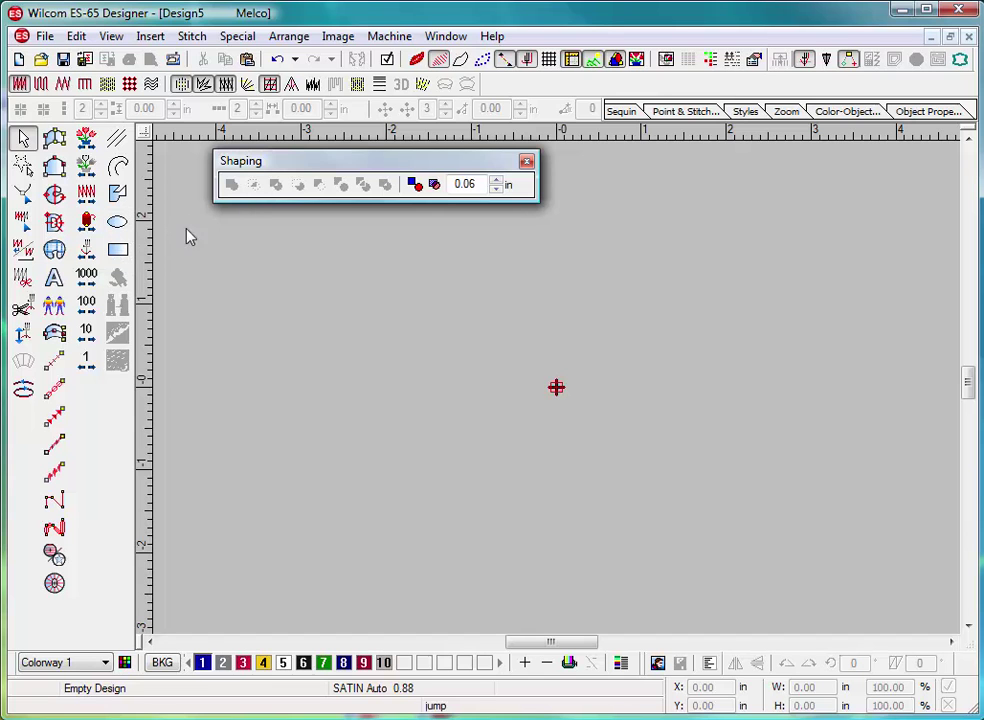
left_click(117, 221)
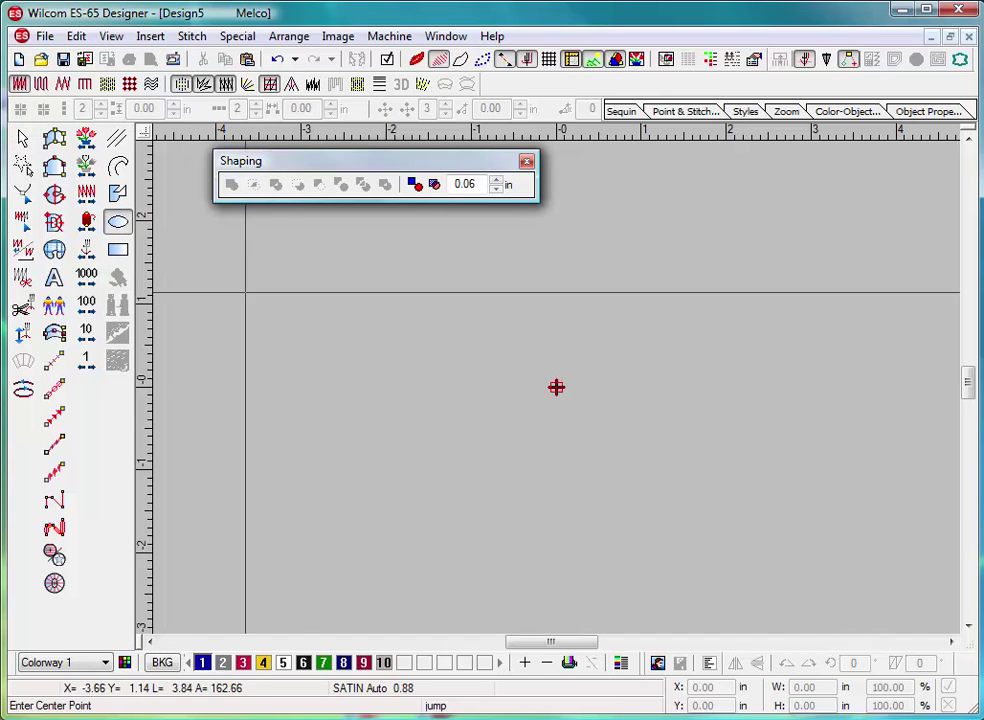
left_click(284, 317)
left_click(325, 392)
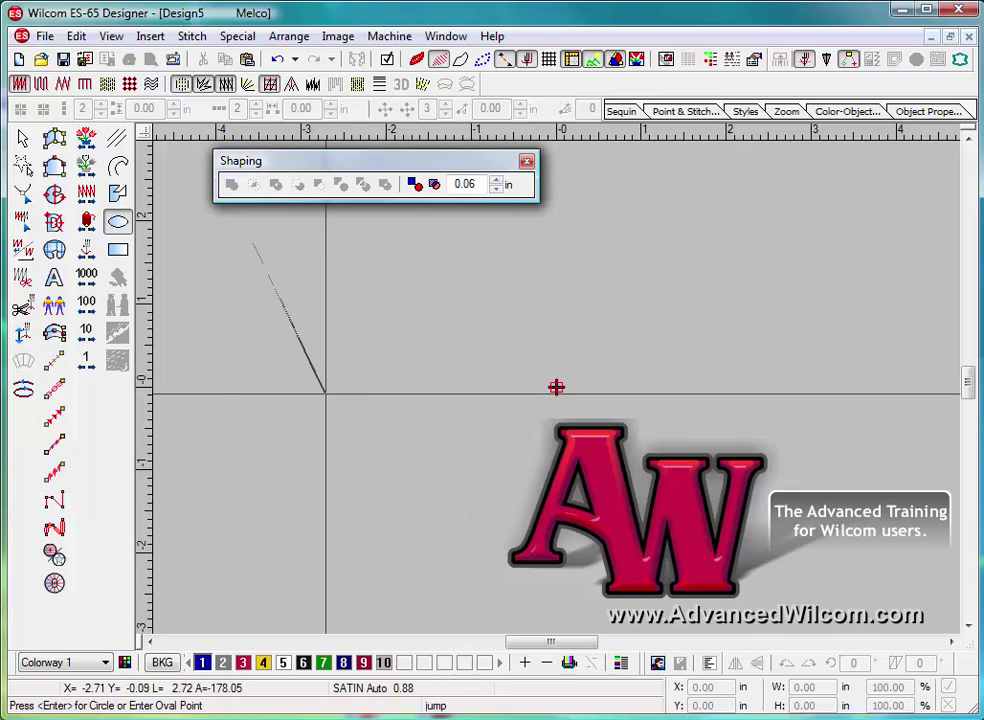
key("Return")
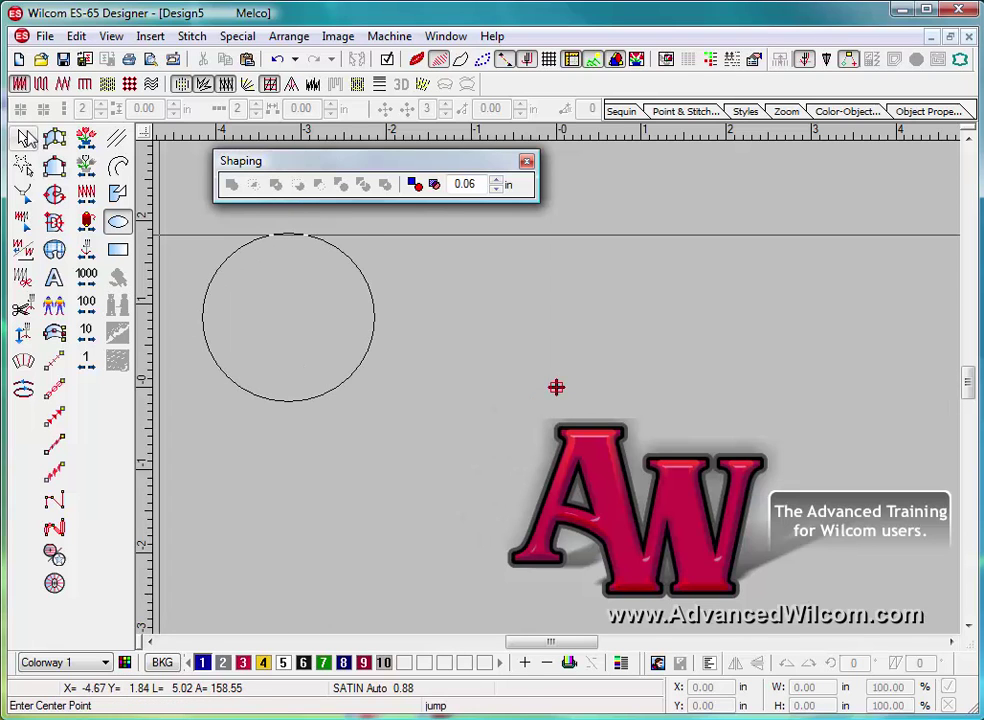
key("Escape")
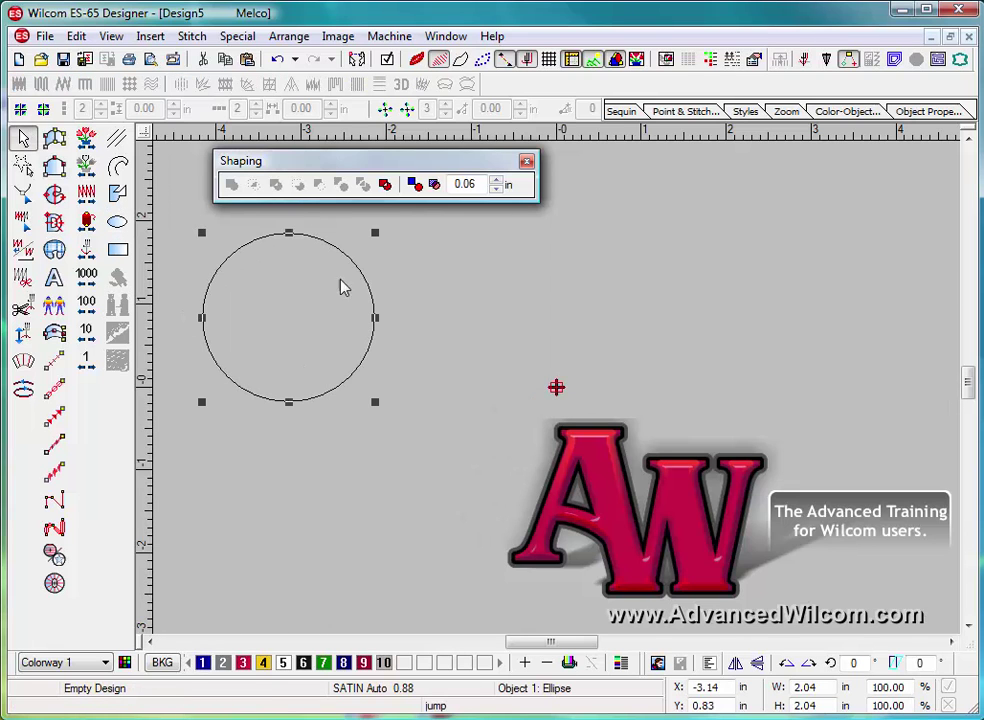
Give the circle a solid fill and no outline in Object Properties.
right_click(388, 304)
left_click(420, 304)
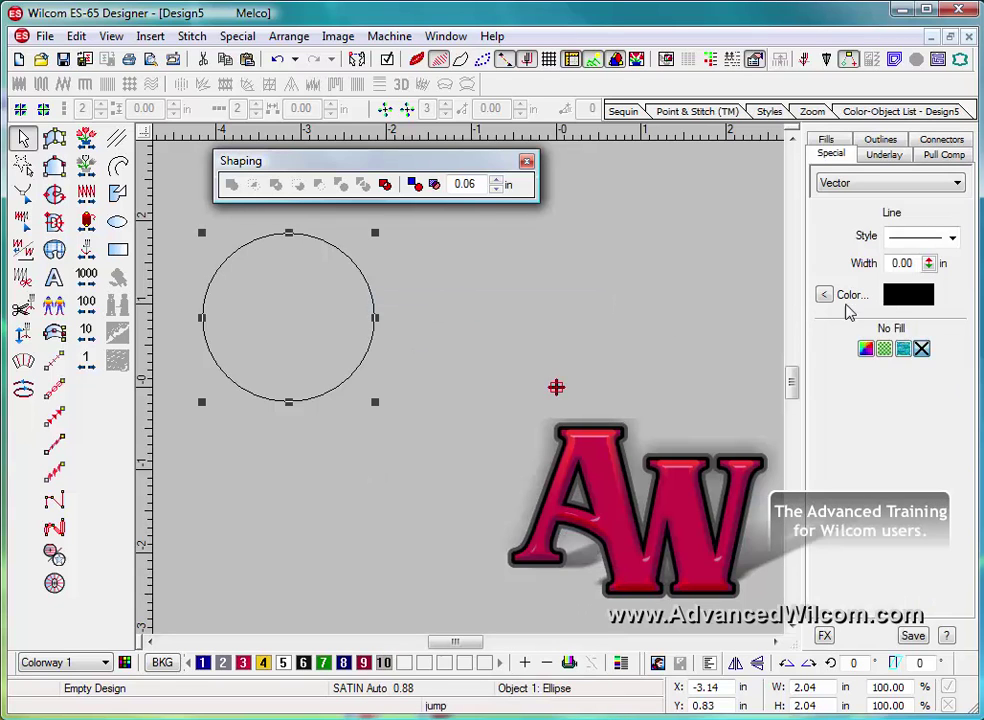
left_click(865, 346)
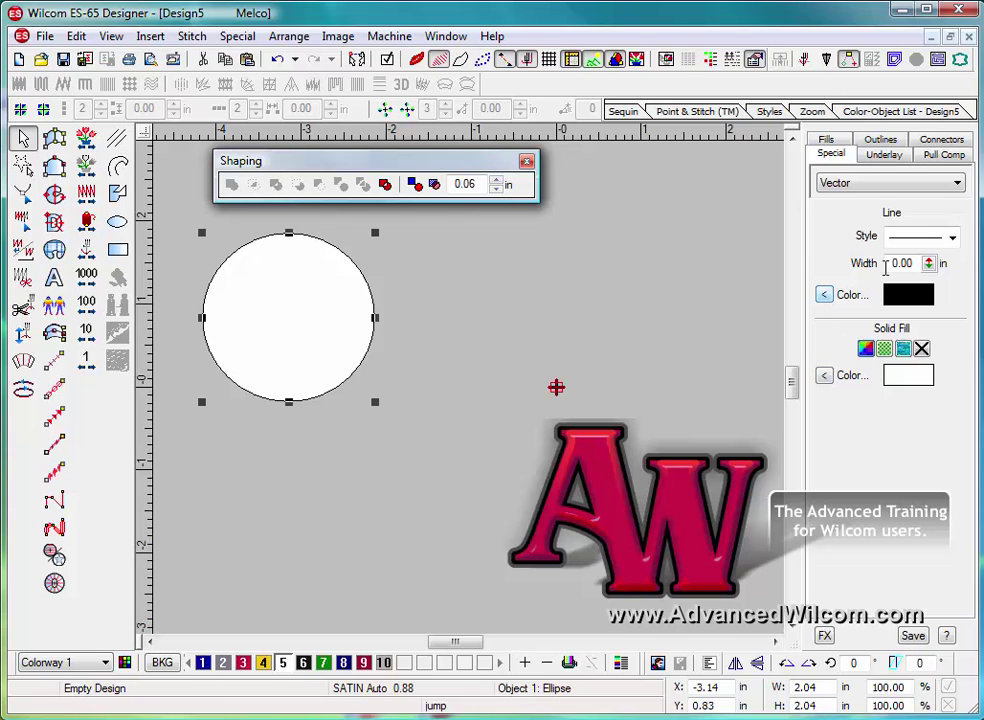
left_click(952, 237)
left_click(900, 254)
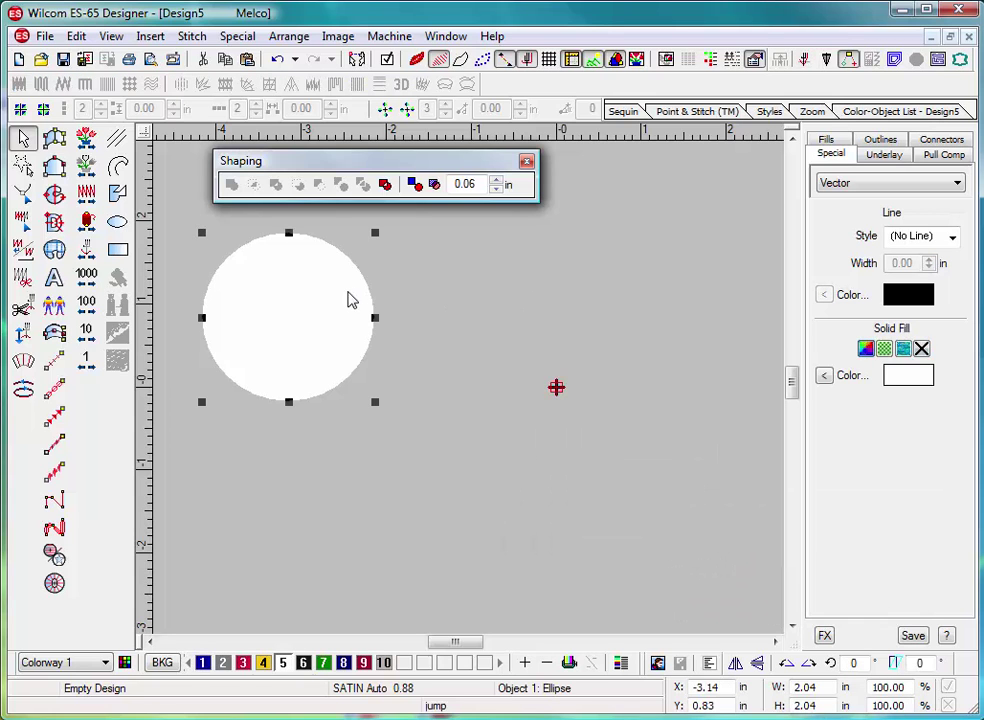
Copy the circle to the right, colour it red, and move it left to overlap.
left_click_drag(345, 303, 540, 325)
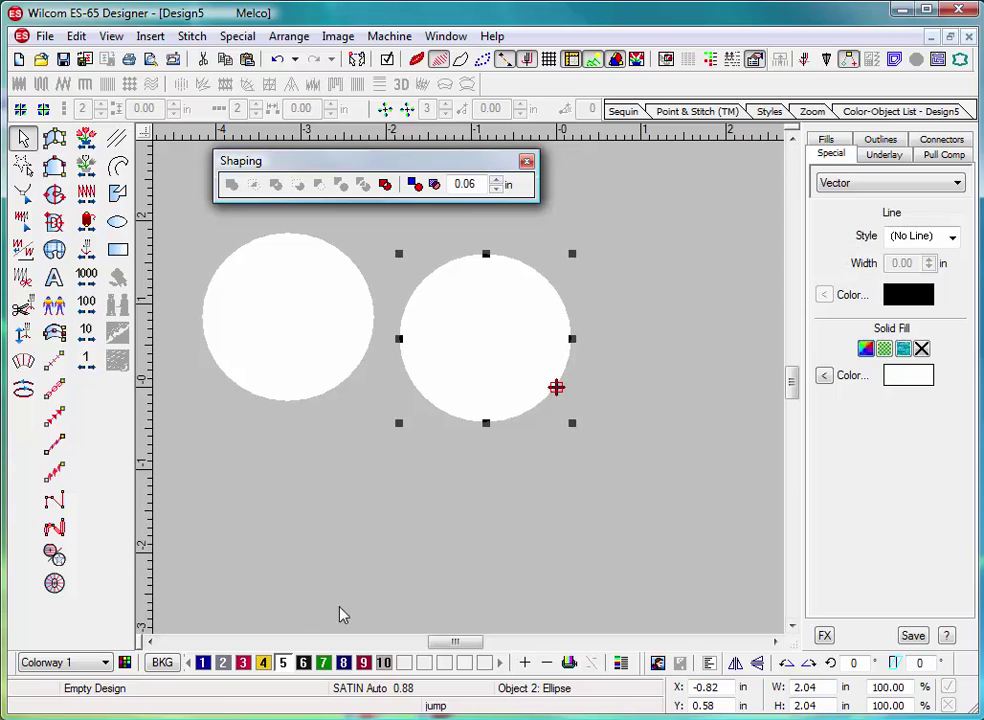
left_click(242, 662)
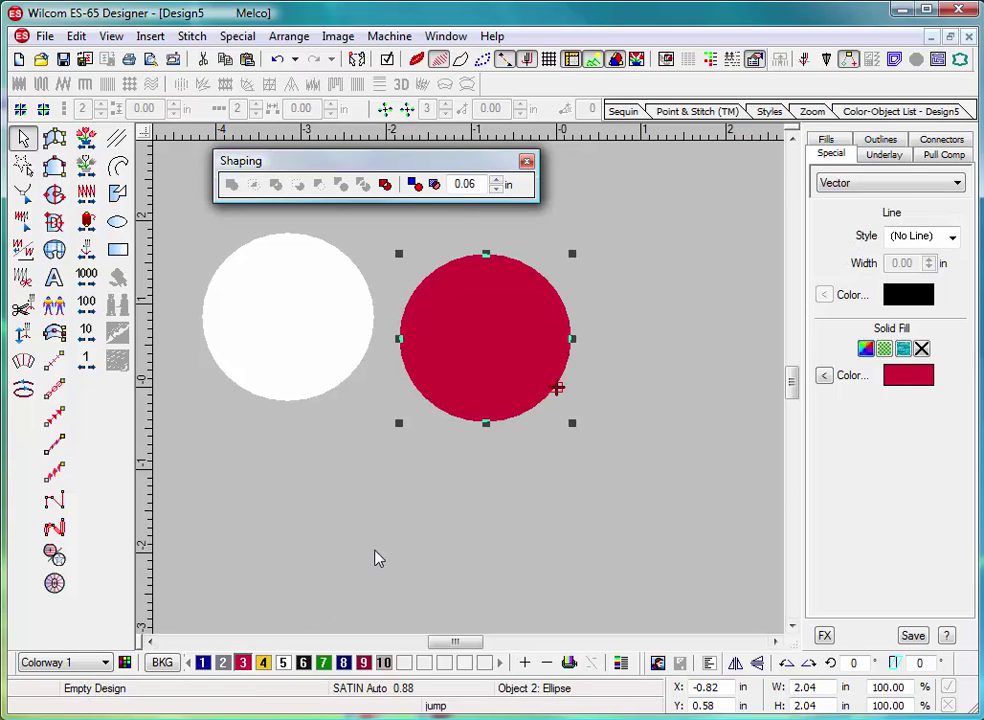
left_click(479, 485)
left_click(488, 391)
left_click_drag(488, 391, 380, 391)
left_click(395, 557)
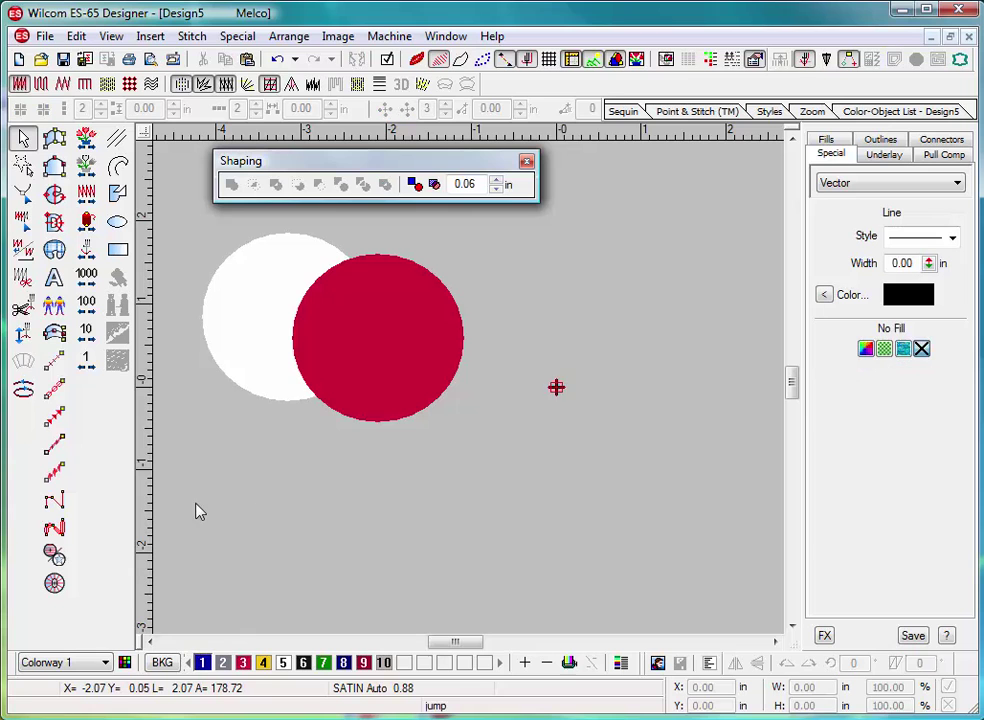
left_click_drag(441, 323, 501, 228)
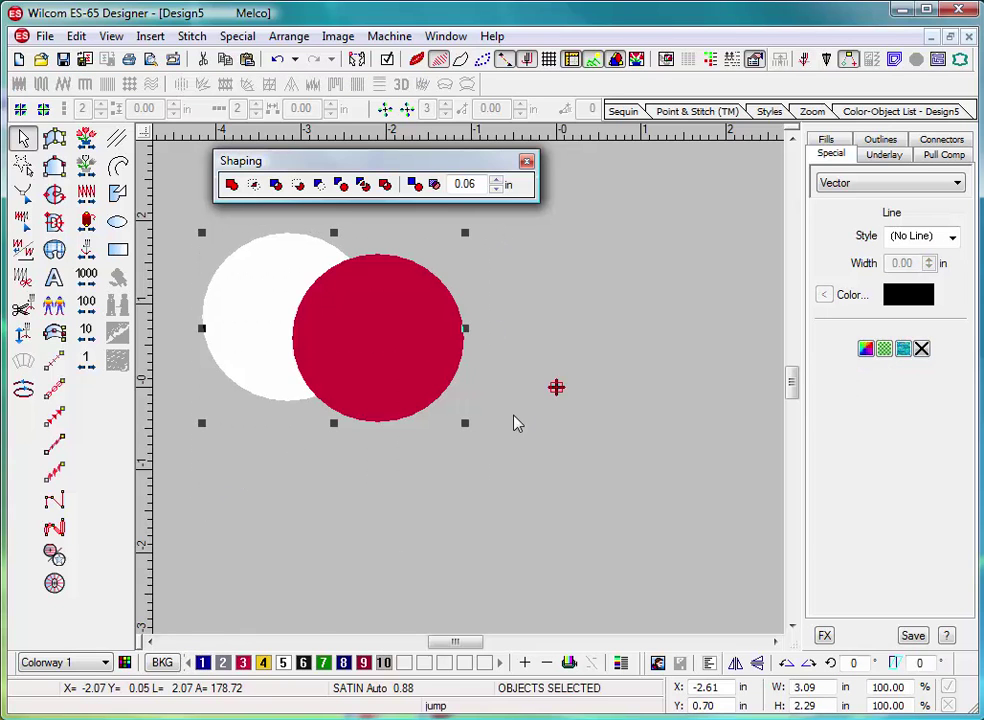
left_click_drag(299, 167, 289, 168)
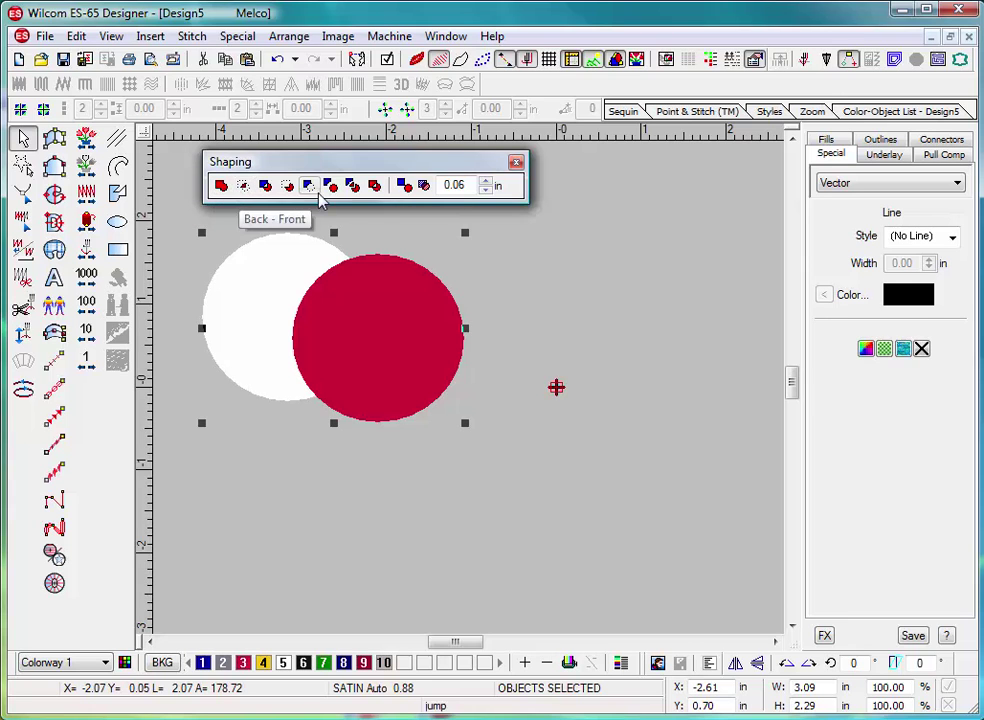
left_click(221, 186)
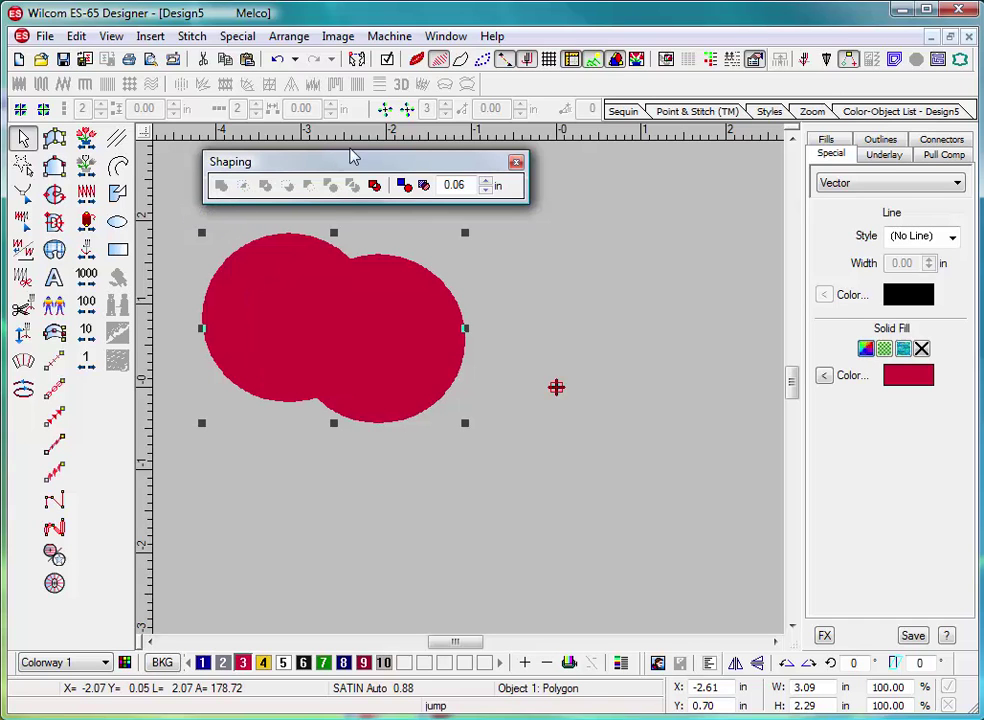
key("ctrl+z")
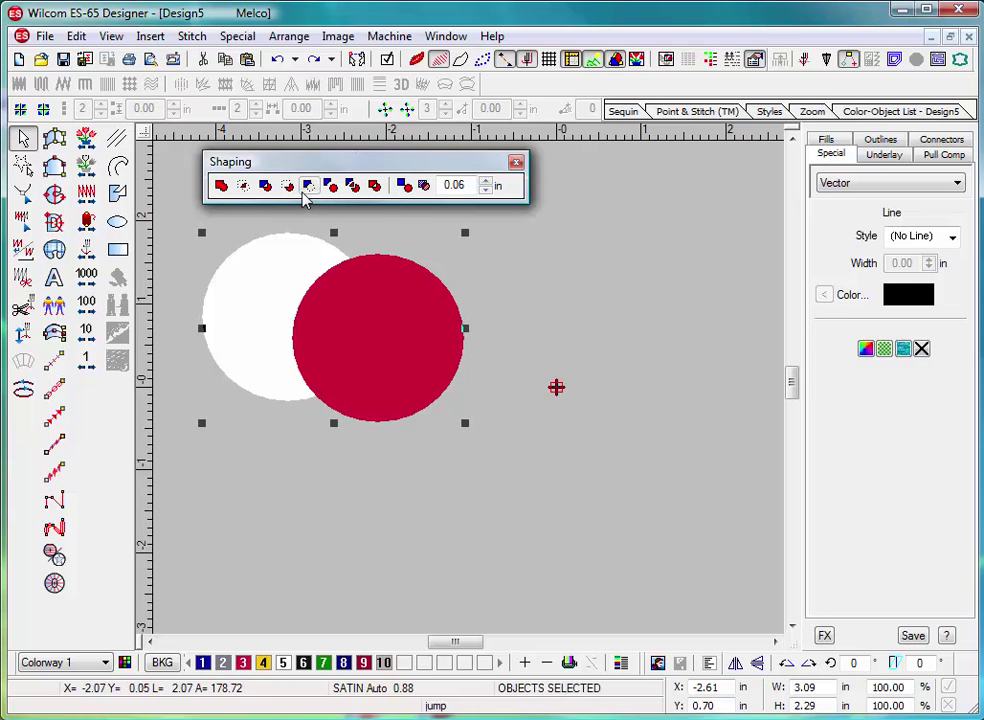
left_click(243, 186)
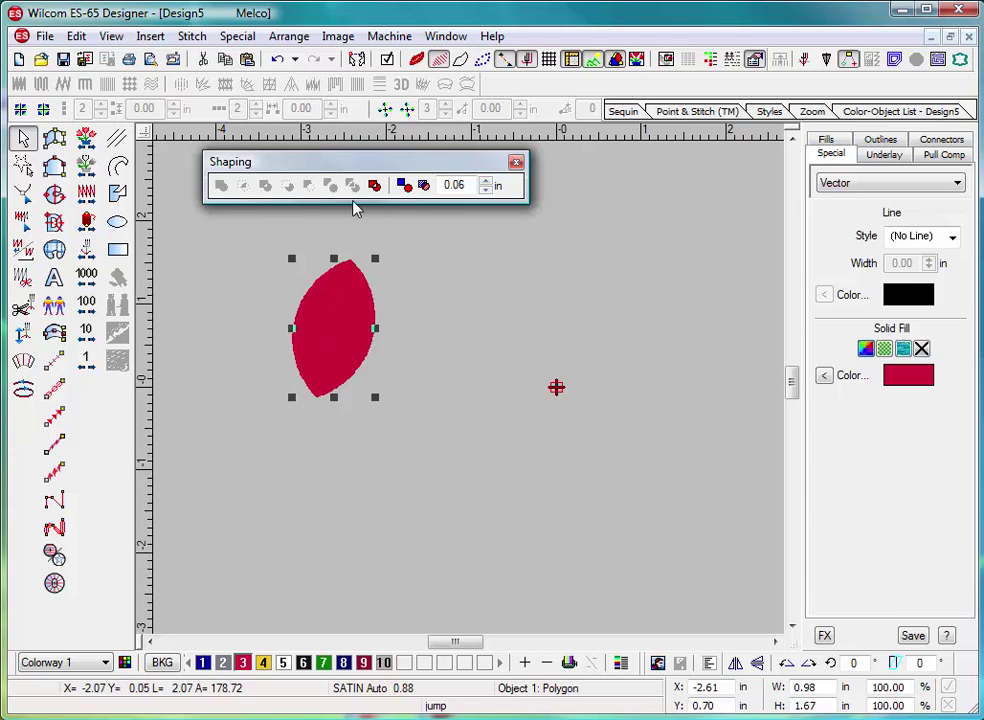
key("ctrl+z")
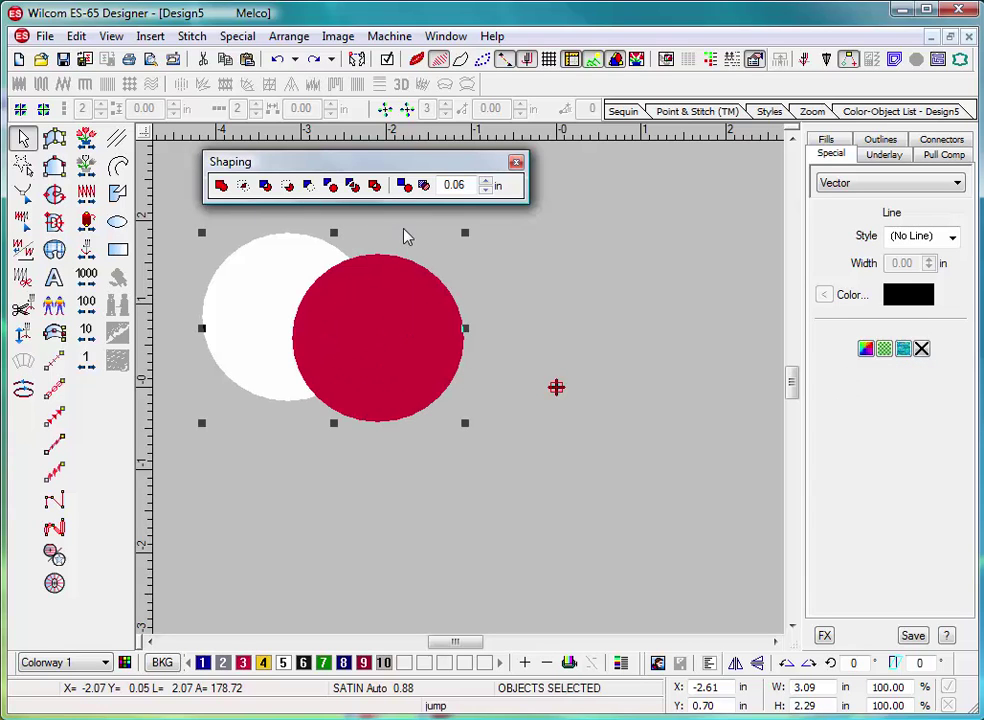
left_click(273, 190)
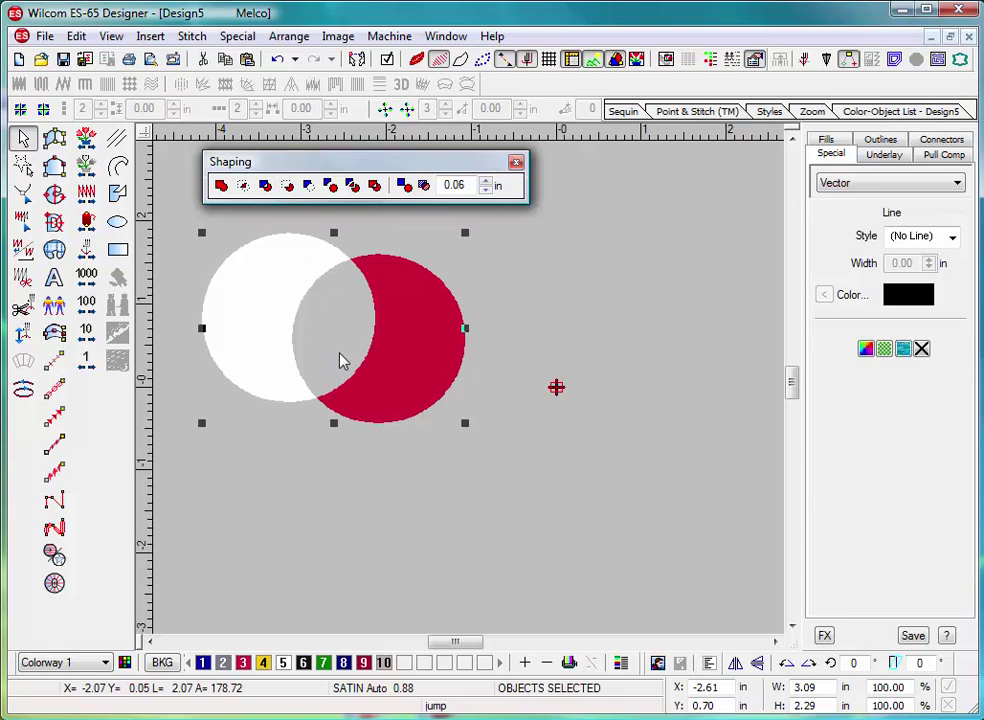
key("ctrl+z")
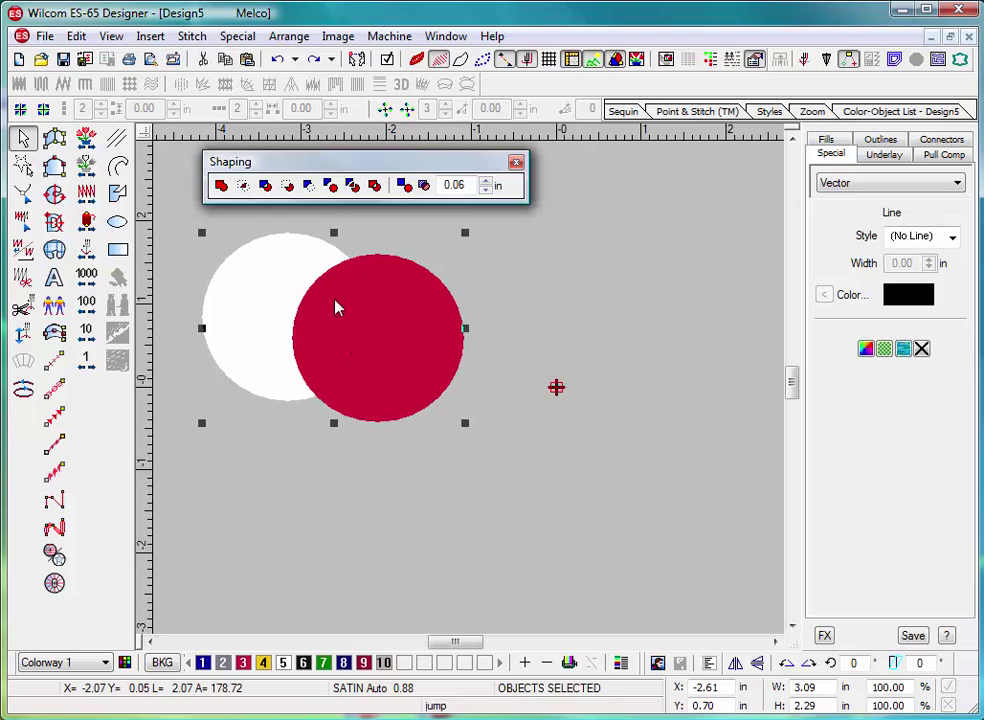
left_click(288, 187)
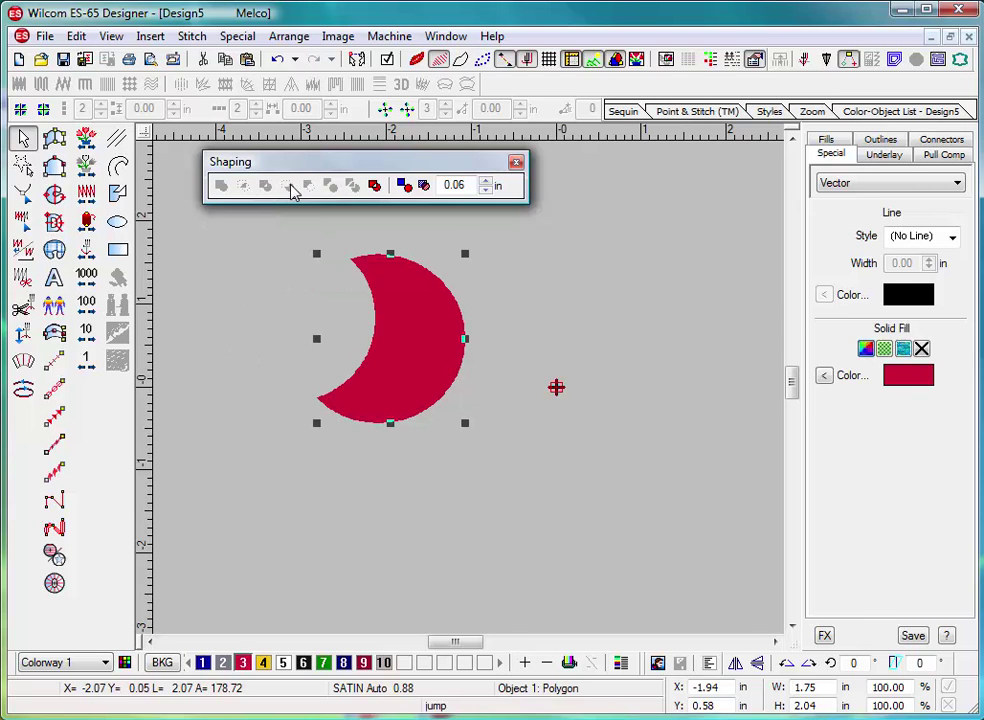
key("ctrl+z")
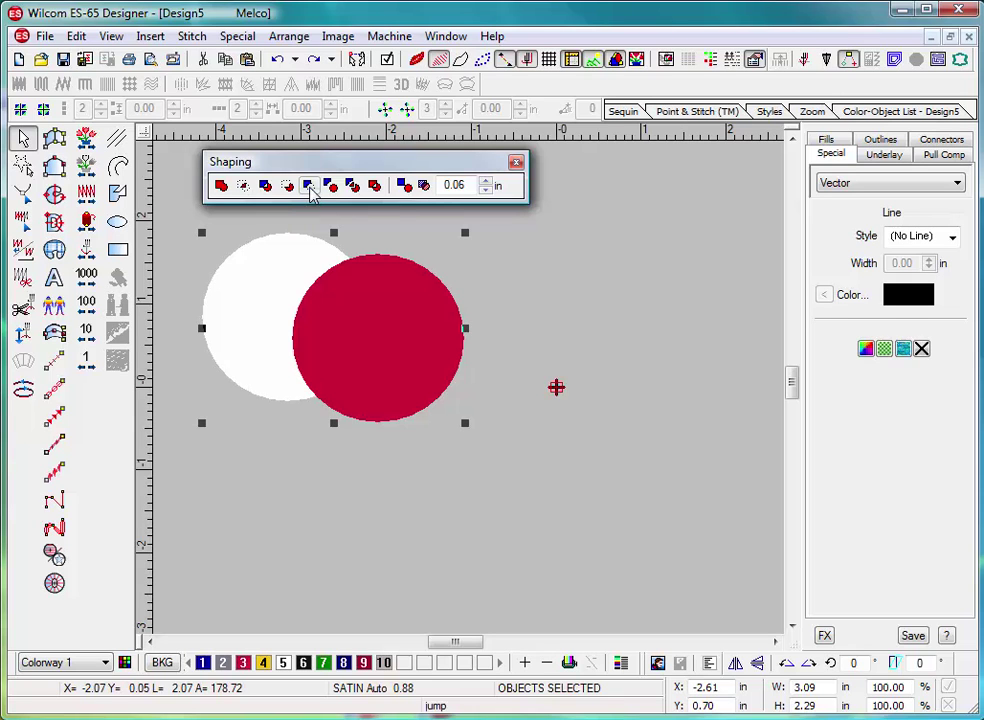
left_click(310, 187)
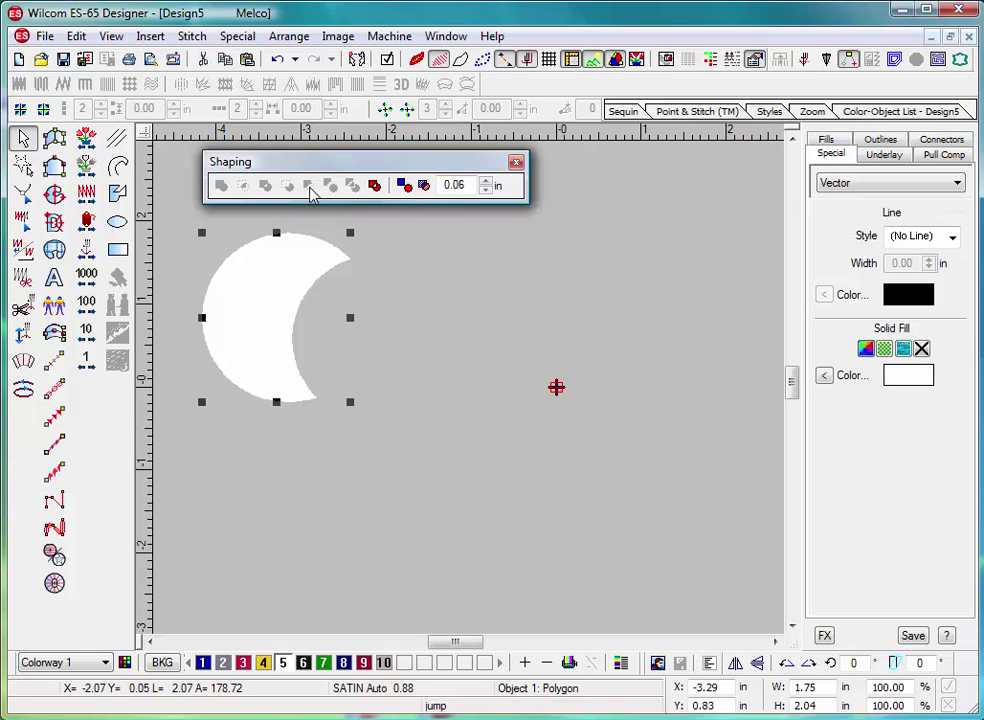
key("ctrl+z")
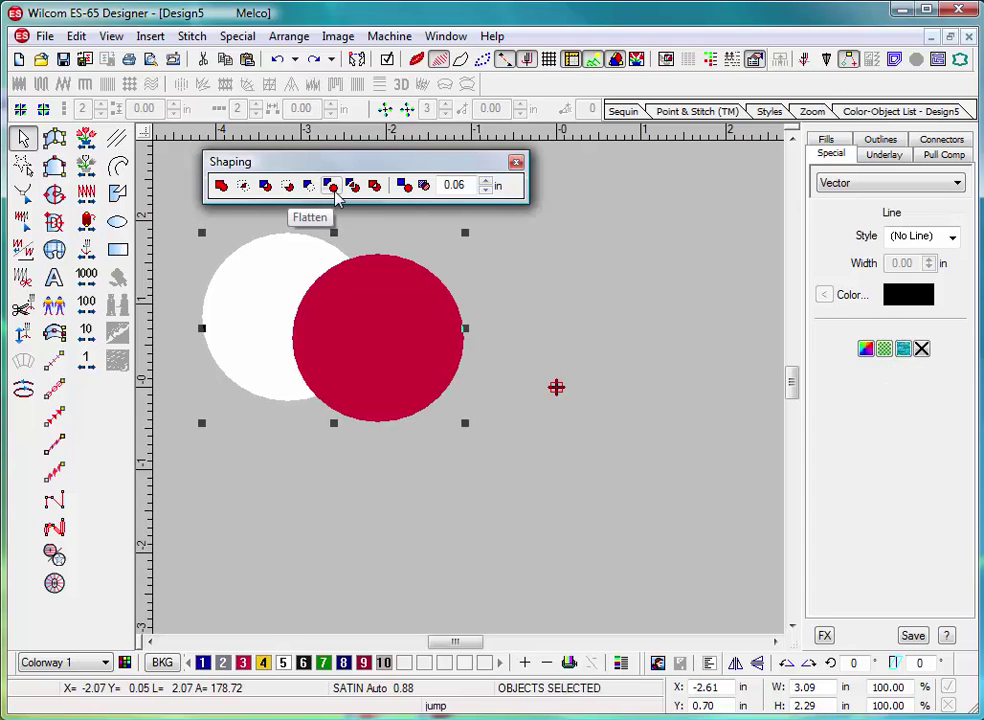
Flatten and inspect the crescent, undo, then move the white circle higher behind the red one.
left_click(333, 187)
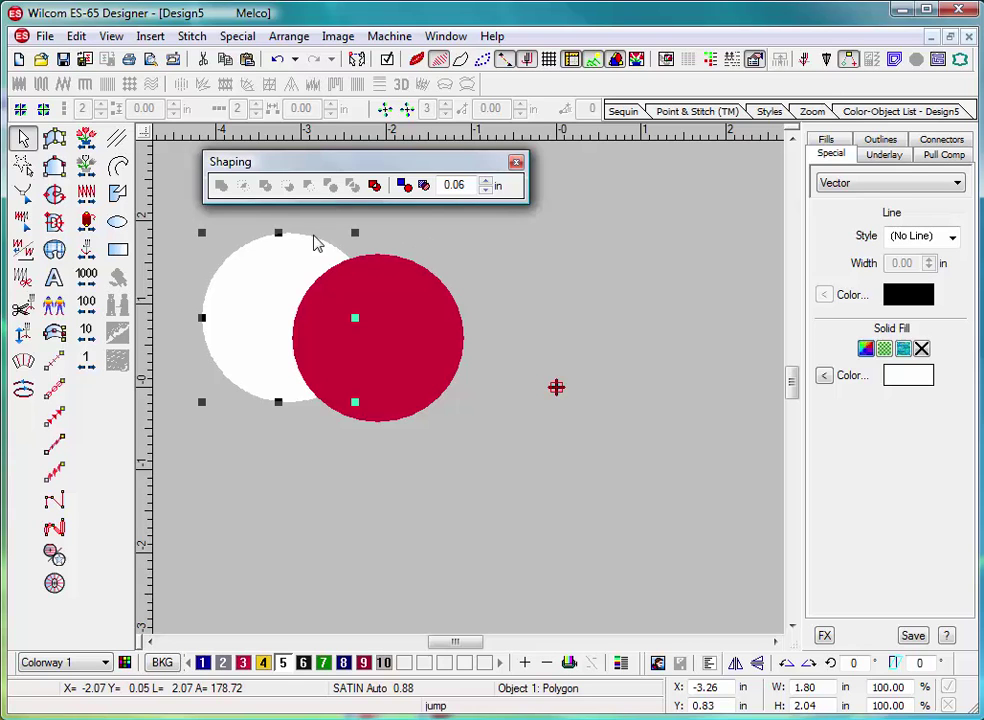
left_click_drag(307, 255, 279, 258)
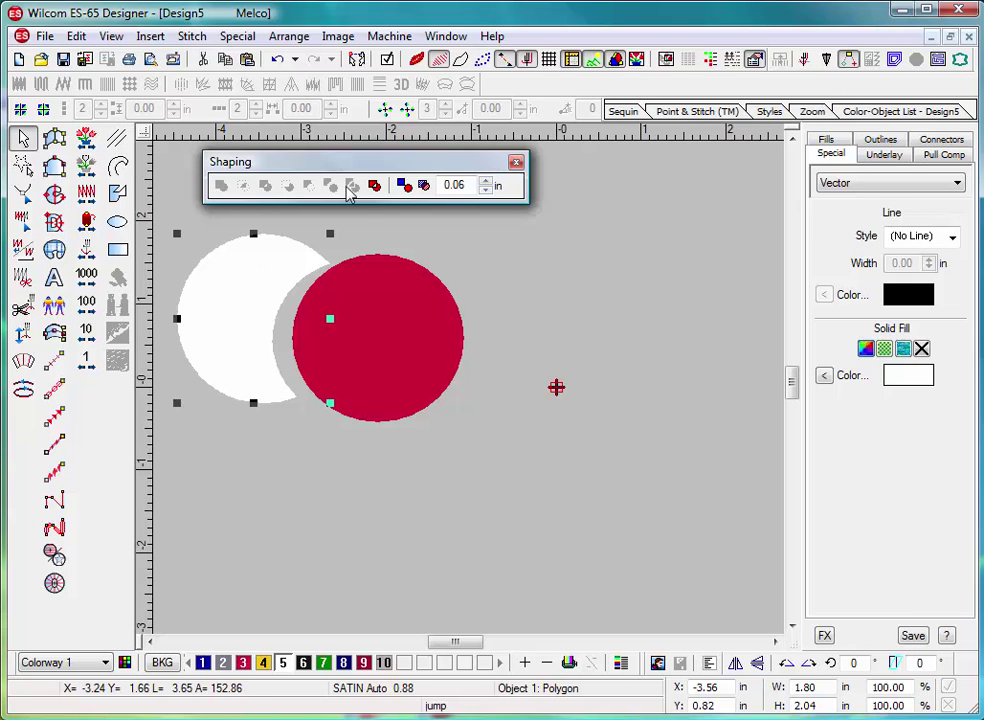
key("ctrl+z")
key("ctrl+z")
left_click_drag(320, 248, 349, 268)
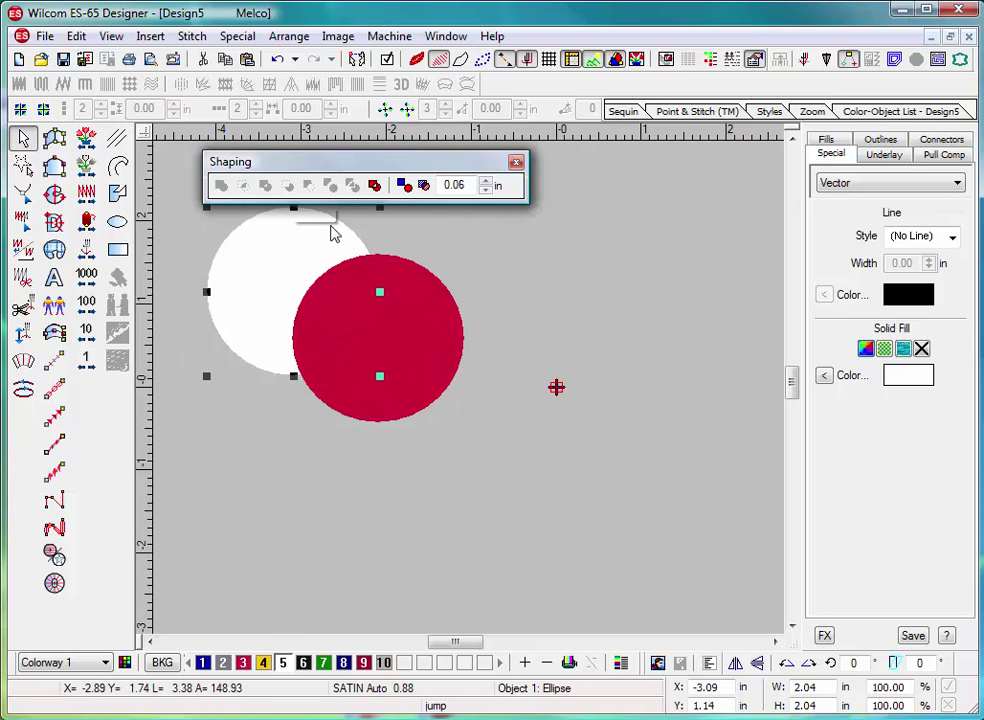
Divide both circles, pull the lens-shaped overlap piece apart, then undo the shaping.
left_click(400, 375, "ctrl")
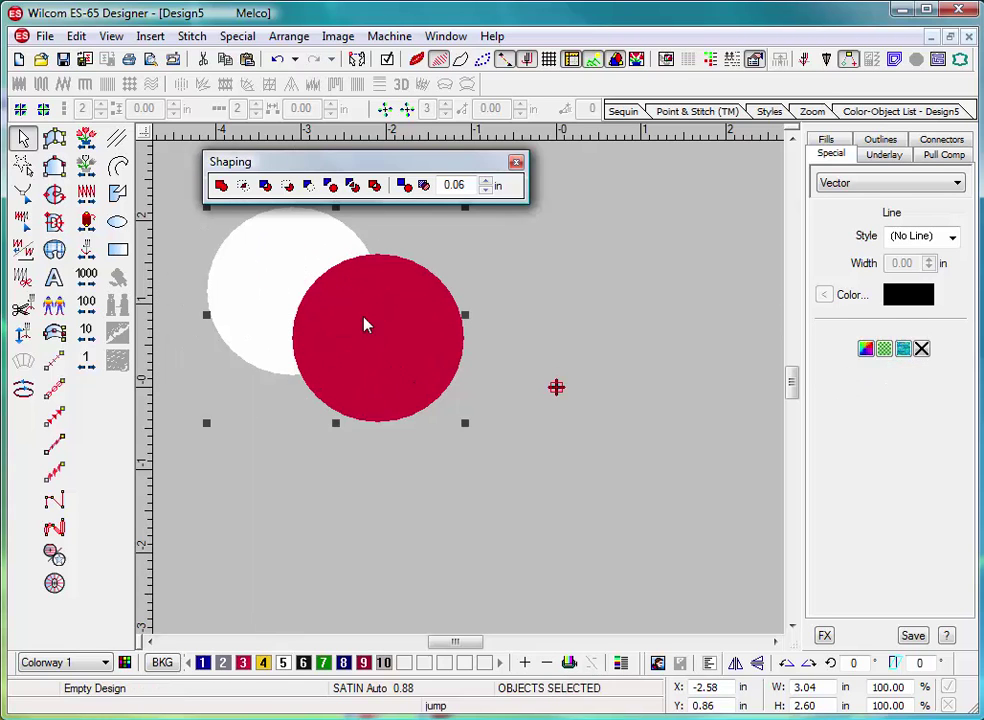
left_click(353, 187)
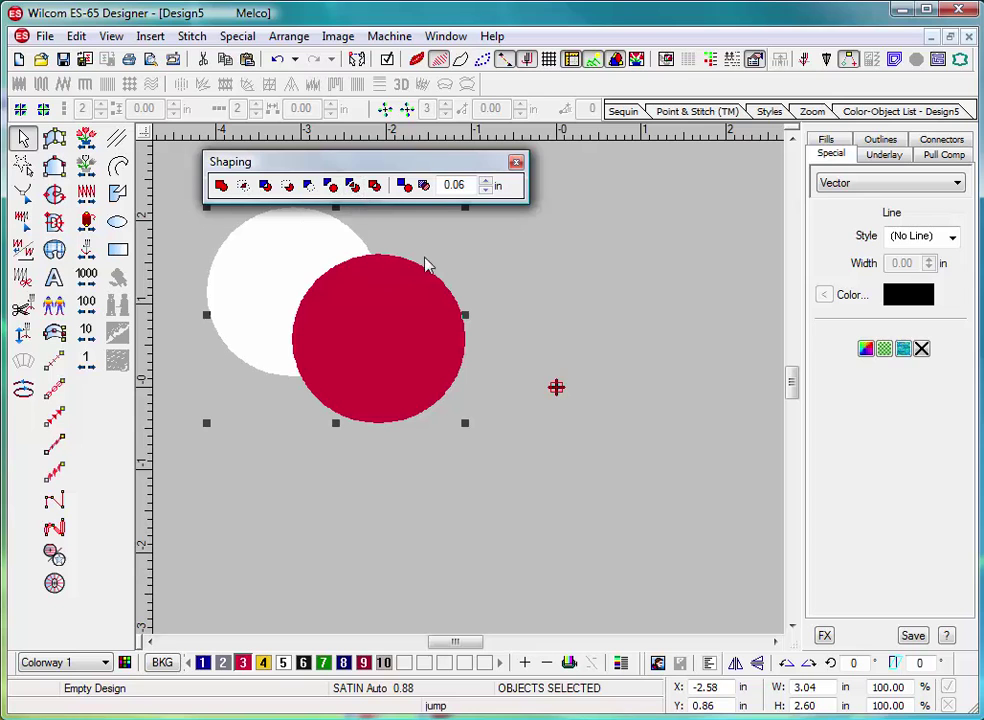
left_click(336, 310)
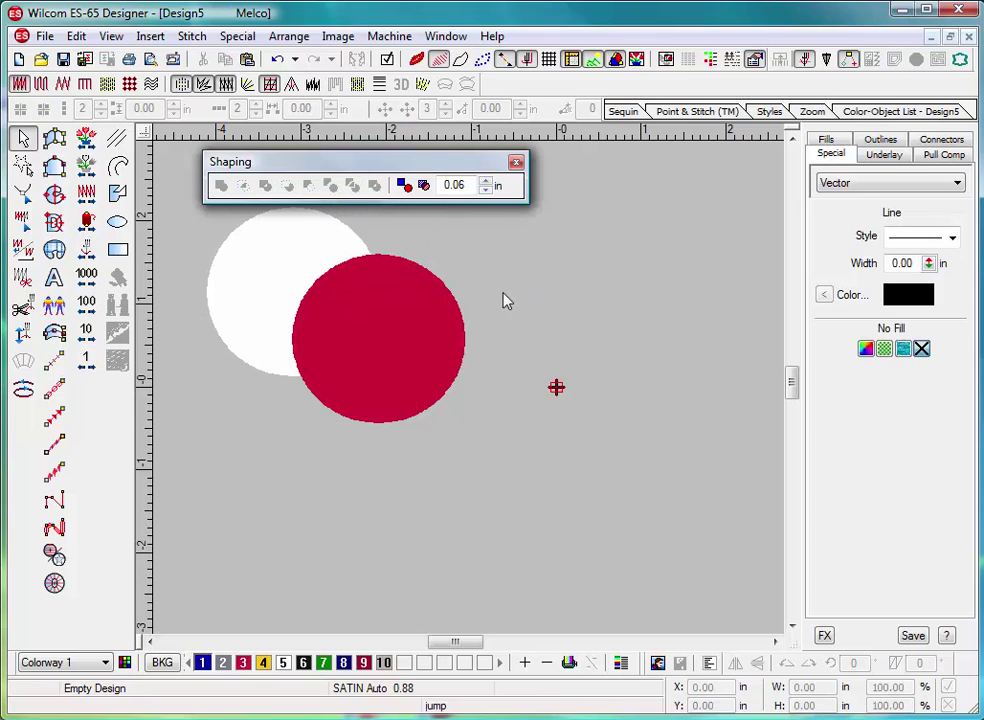
left_click(340, 318)
left_click_drag(340, 318, 246, 476)
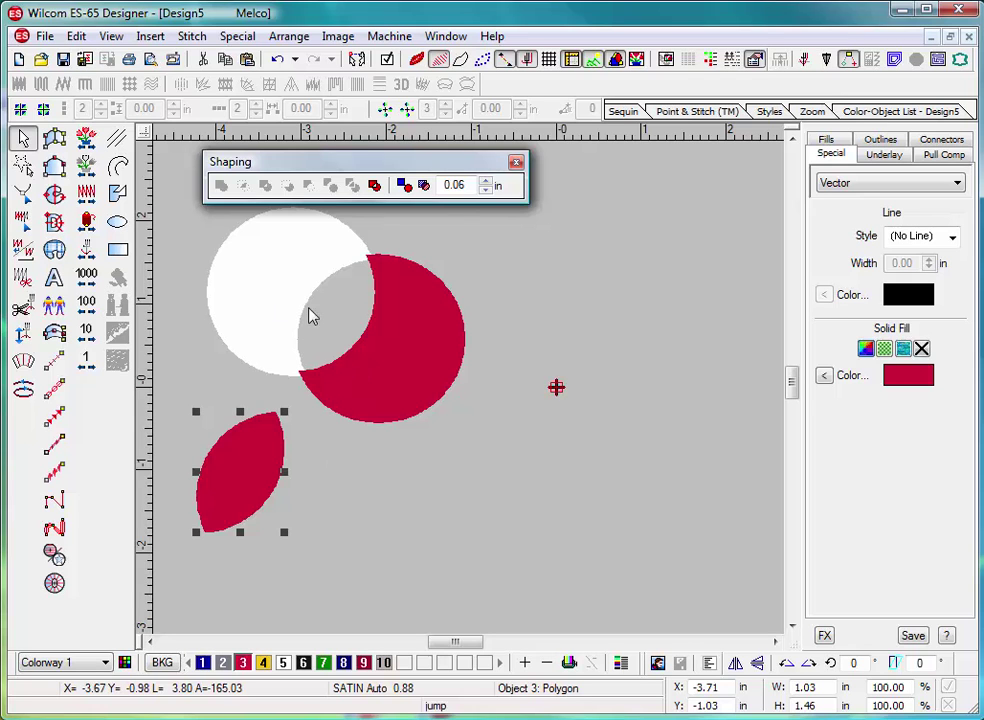
key("ctrl+z")
key("ctrl+z")
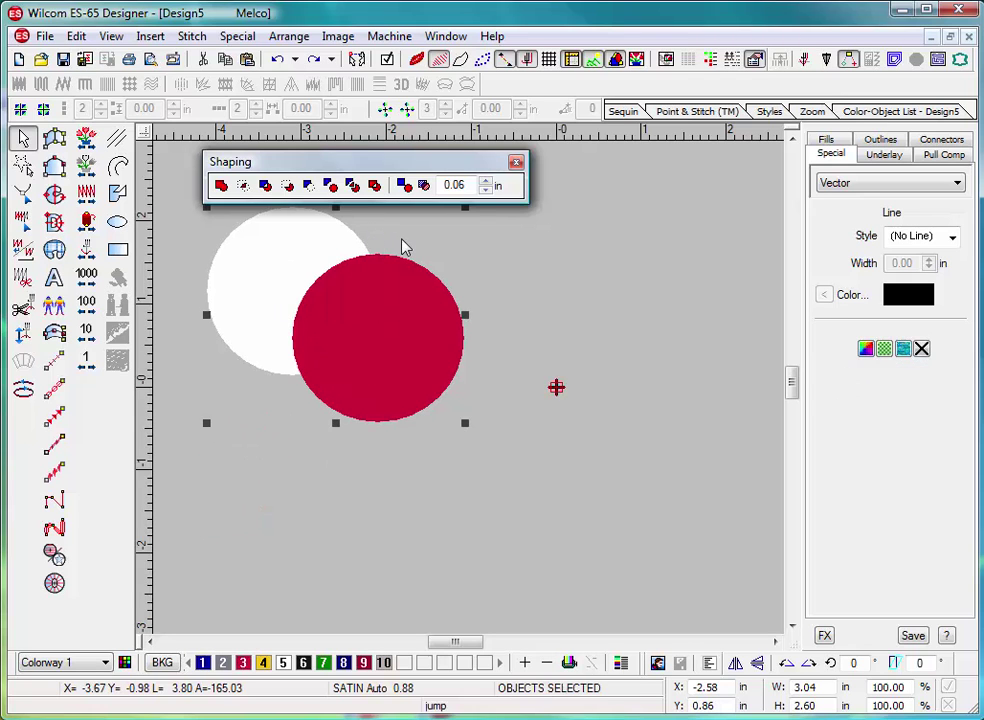
Move the white circle down-left under the red one and select both circles.
left_click(413, 237)
left_click_drag(299, 261, 294, 388)
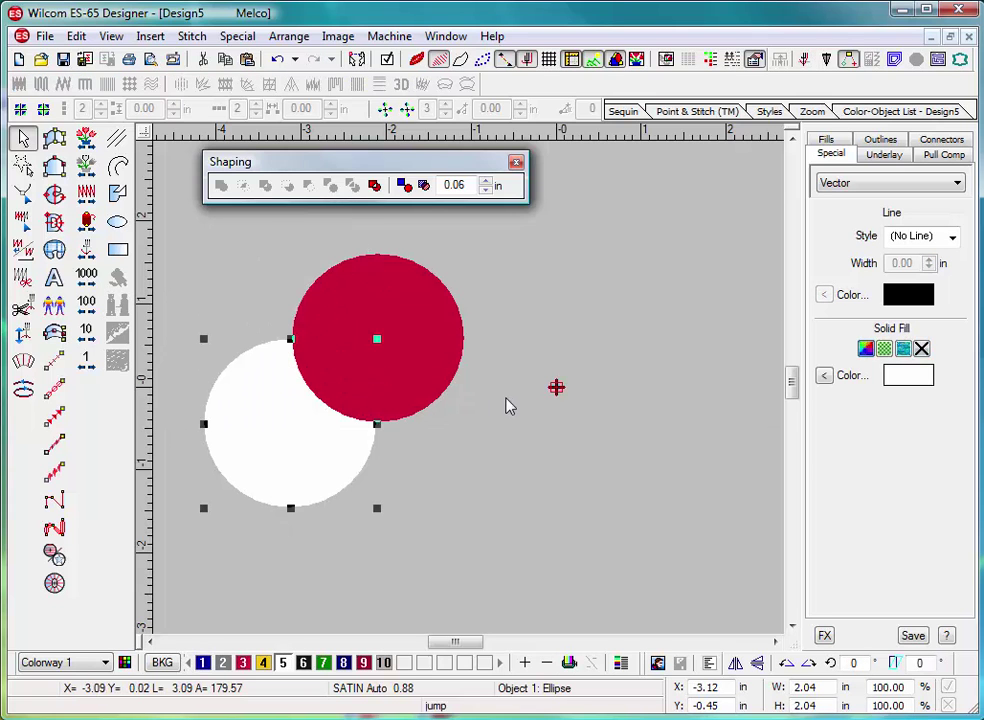
left_click(437, 288, "ctrl")
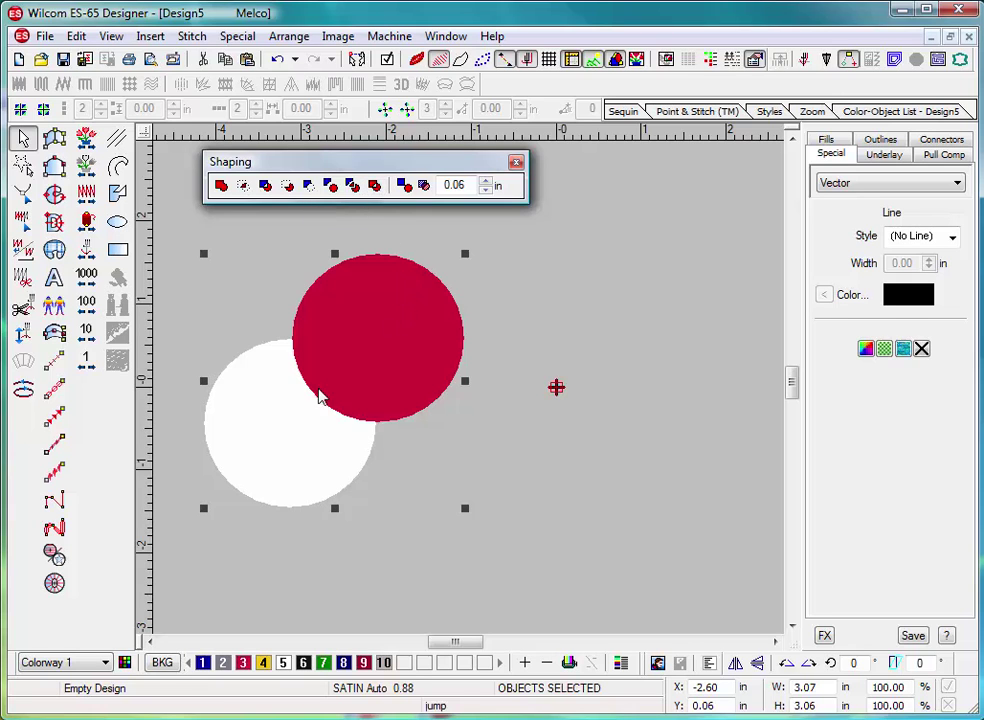
Shrink the white circle to 68% and centre it on top of the red circle.
left_click(551, 488)
left_click(307, 485)
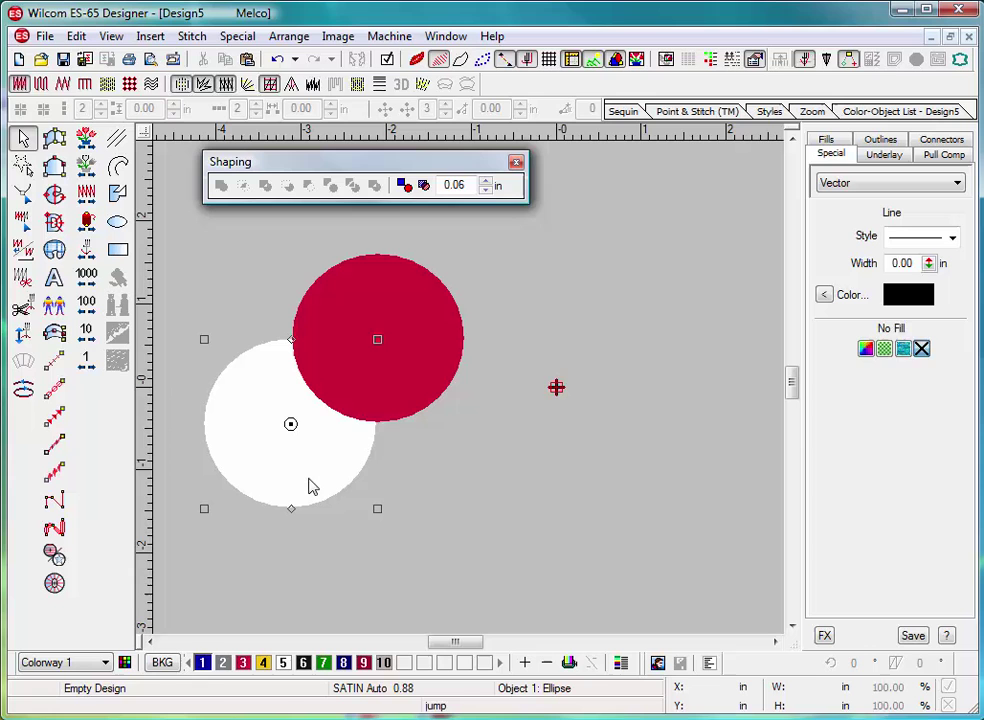
left_click(249, 503)
left_click_drag(204, 508, 268, 474)
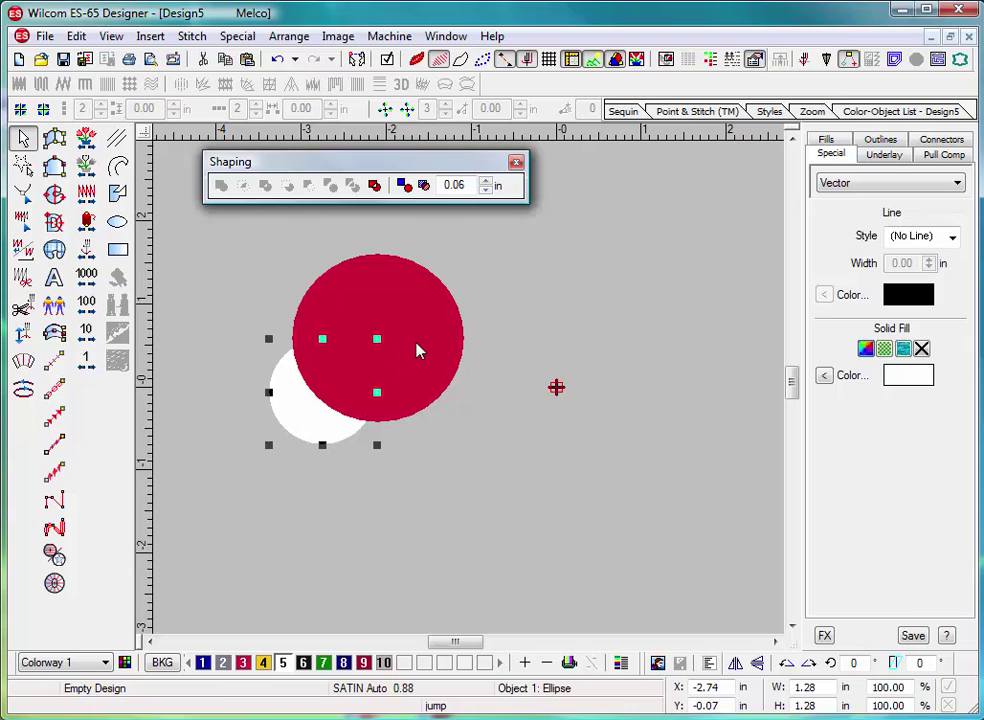
key("ctrl+x")
key("ctrl+v")
left_click_drag(330, 425, 391, 367)
left_click(534, 367)
Select both circles and Combine them into a ring, viewing its reshape points.
left_click(490, 365)
left_click_drag(228, 491, 510, 242)
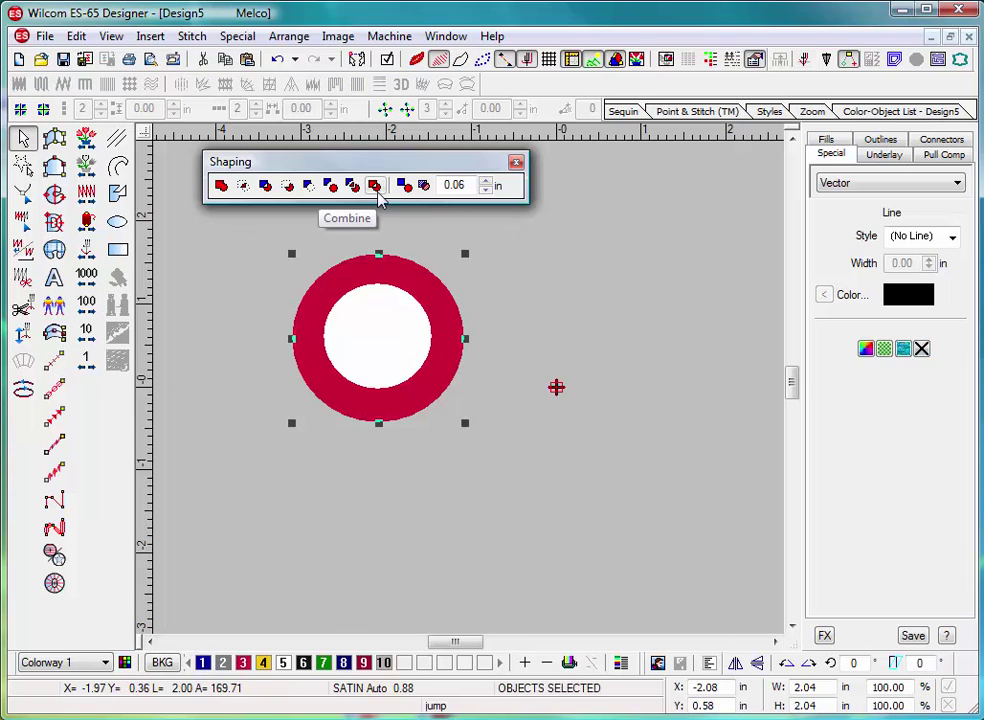
left_click(377, 193)
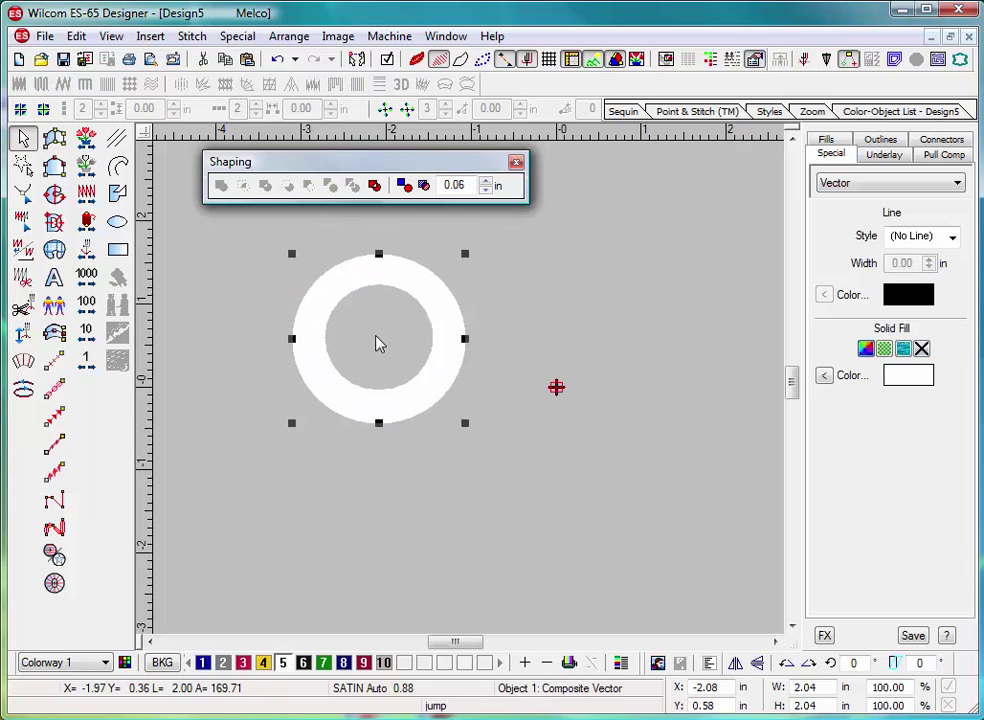
left_click(24, 193)
left_click(23, 138)
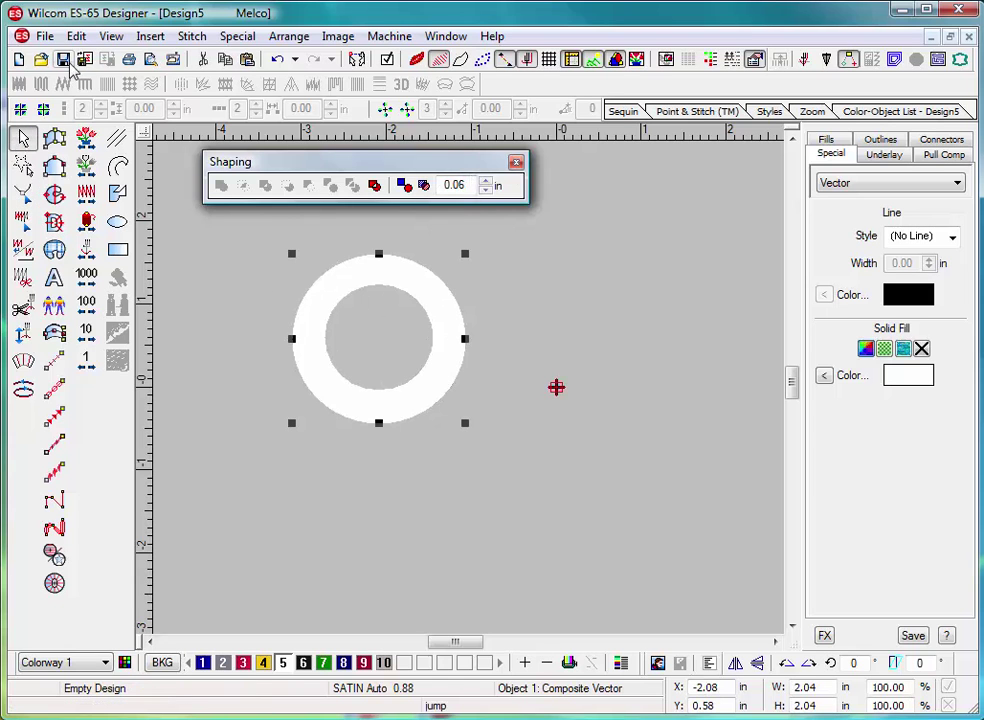
Undo the combine, move the white circle onto the red circle's right edge, and select both.
left_click(78, 38)
left_click(77, 58)
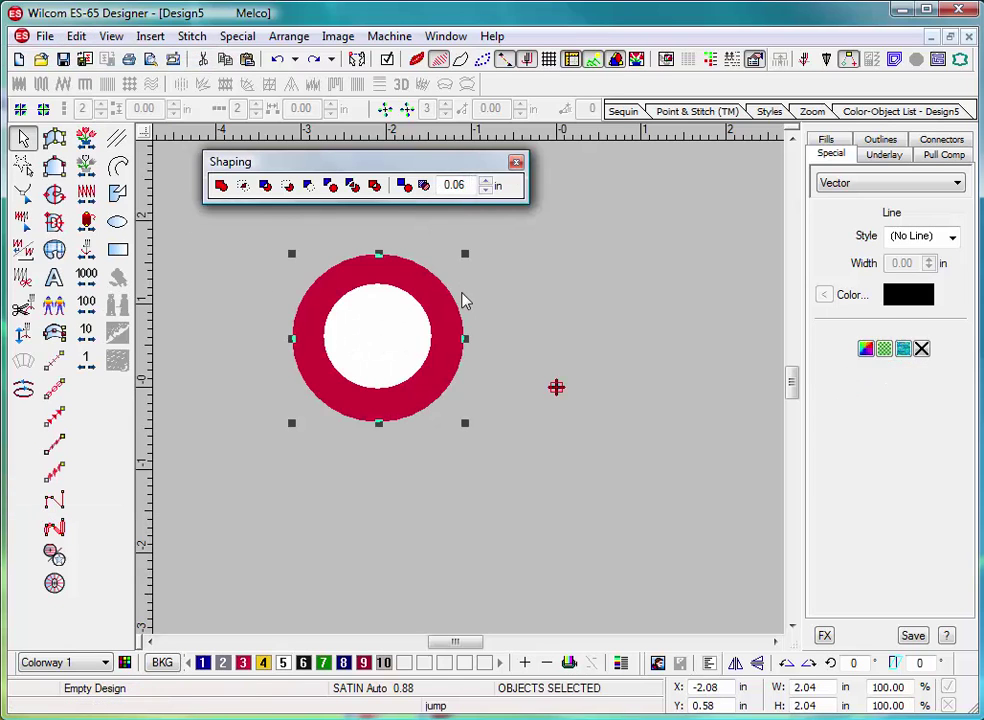
left_click(472, 315)
left_click_drag(421, 333, 493, 430)
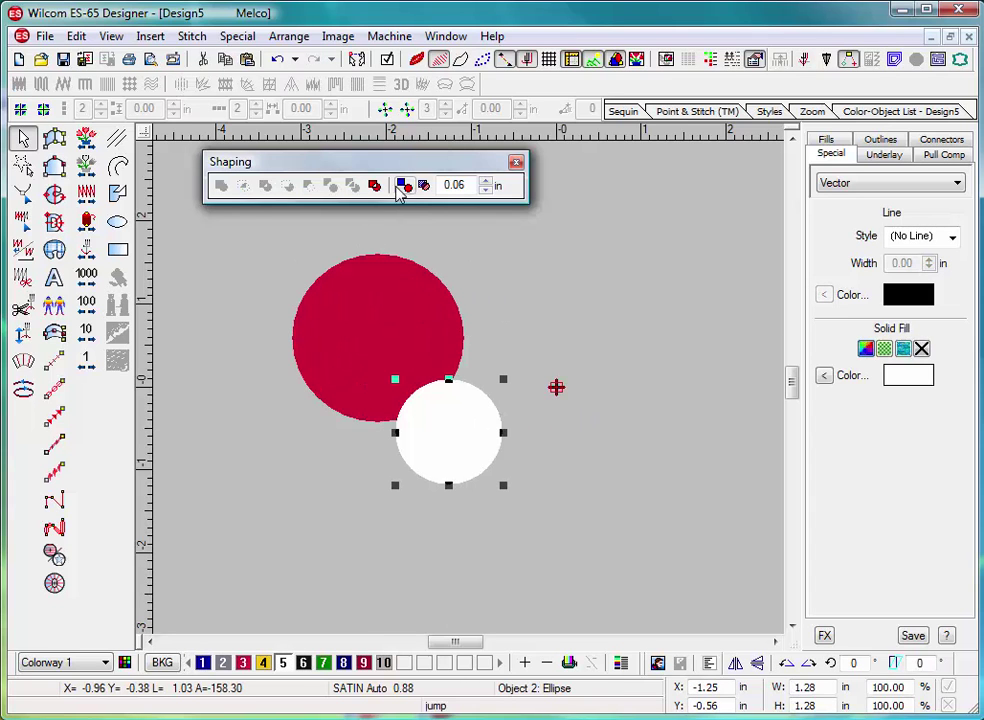
left_click_drag(395, 165, 402, 172)
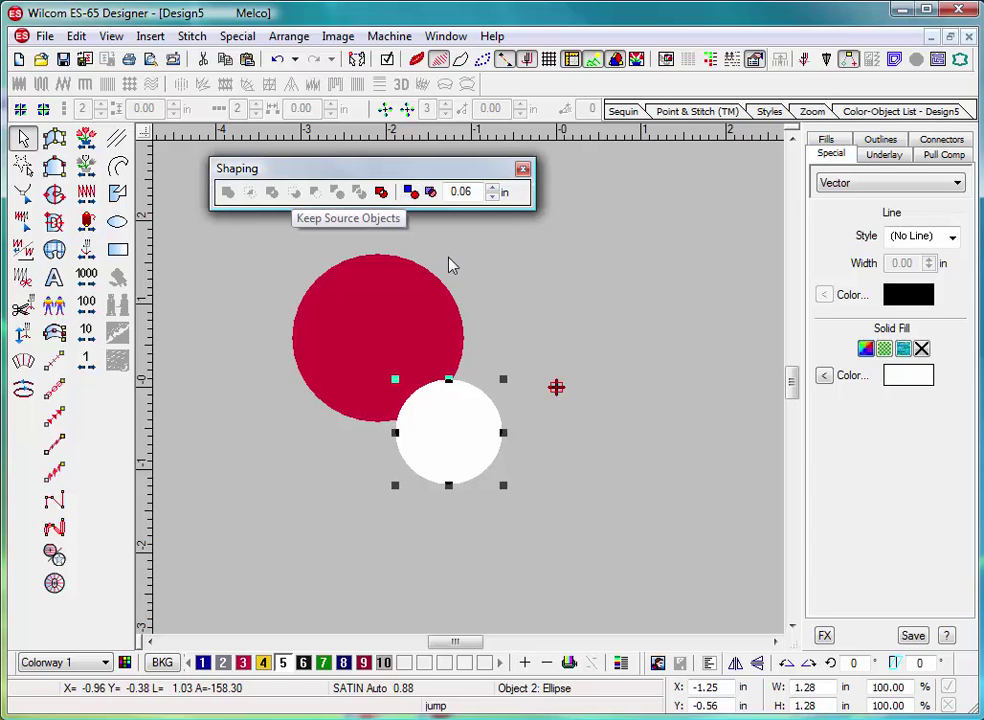
left_click_drag(474, 395, 480, 334)
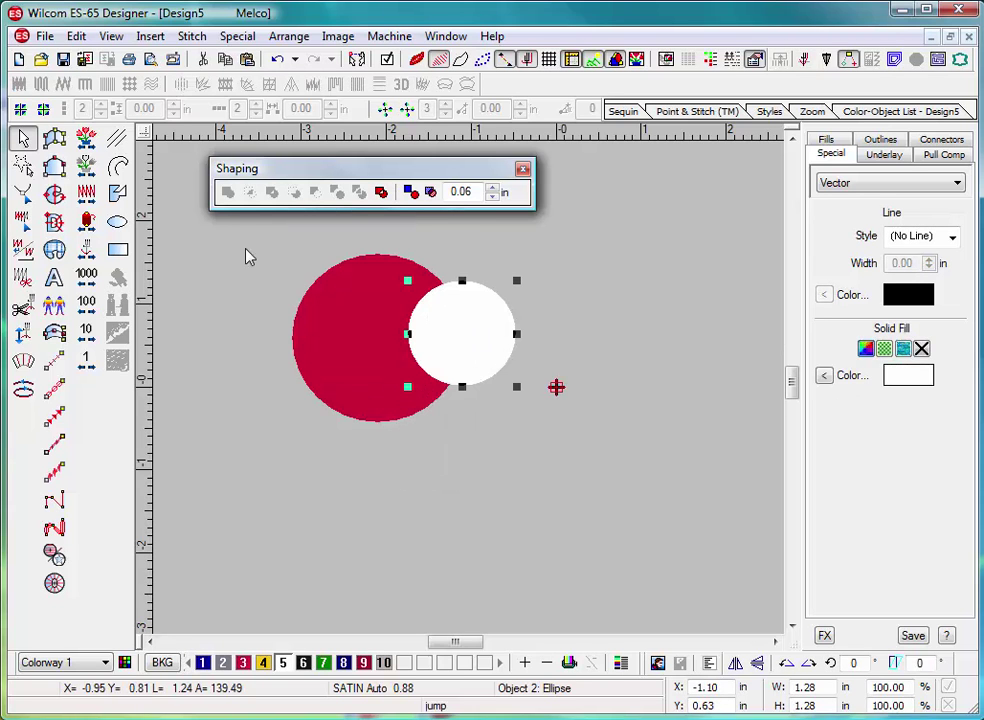
left_click_drag(250, 256, 566, 420)
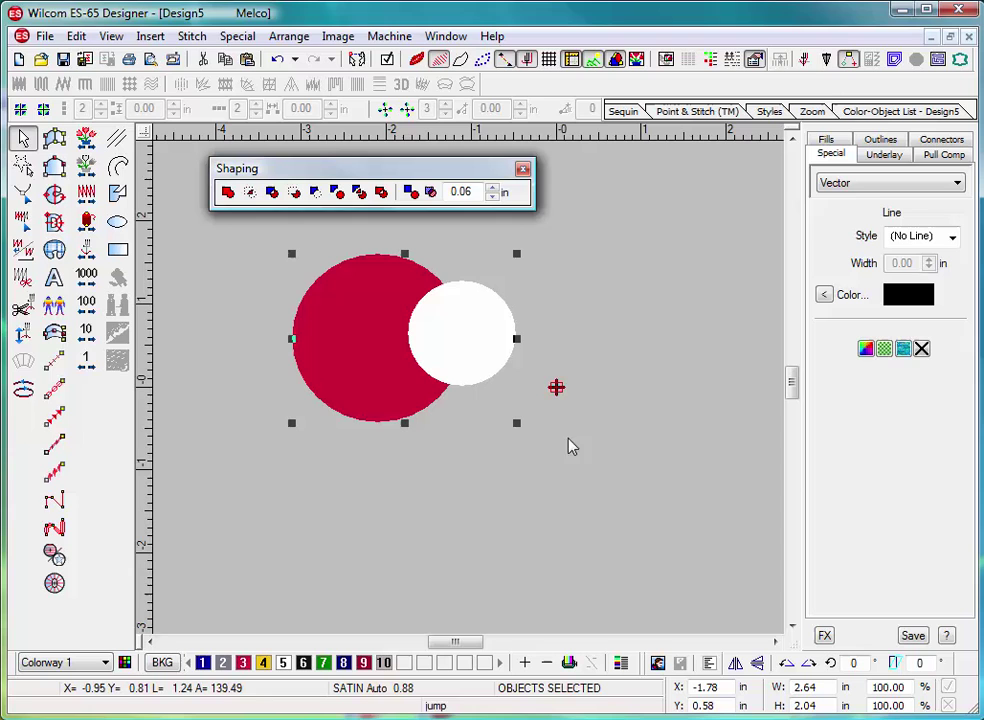
Weld the circles with Keep Source Objects, move the result aside, then undo both.
left_click(413, 195)
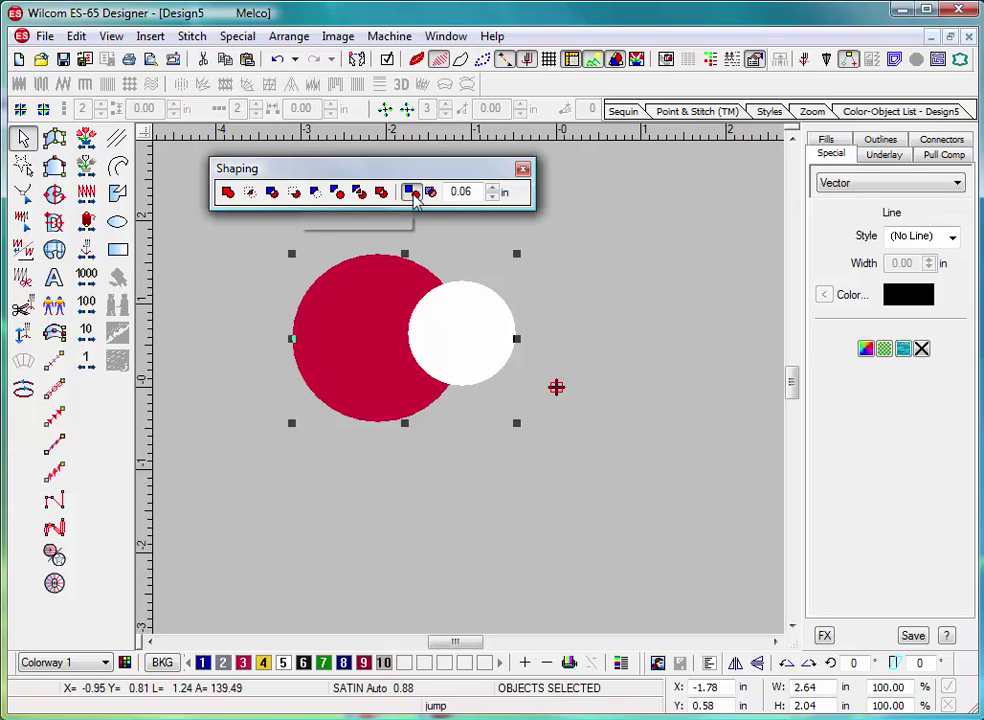
left_click(233, 199)
left_click(266, 299)
left_click(378, 334)
left_click_drag(378, 334, 400, 501)
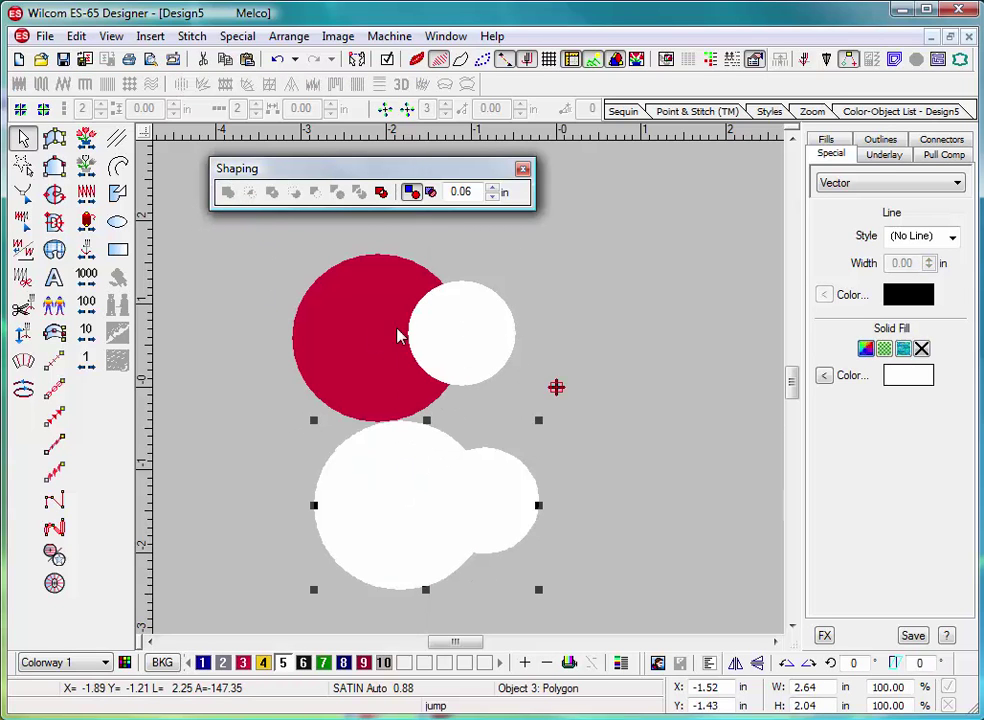
left_click(75, 38)
left_click(72, 60)
left_click(75, 37)
left_click(76, 60)
Enlarge the white circle to 1.57 in and place it on the red circle's right side.
left_click_drag(458, 305, 463, 336)
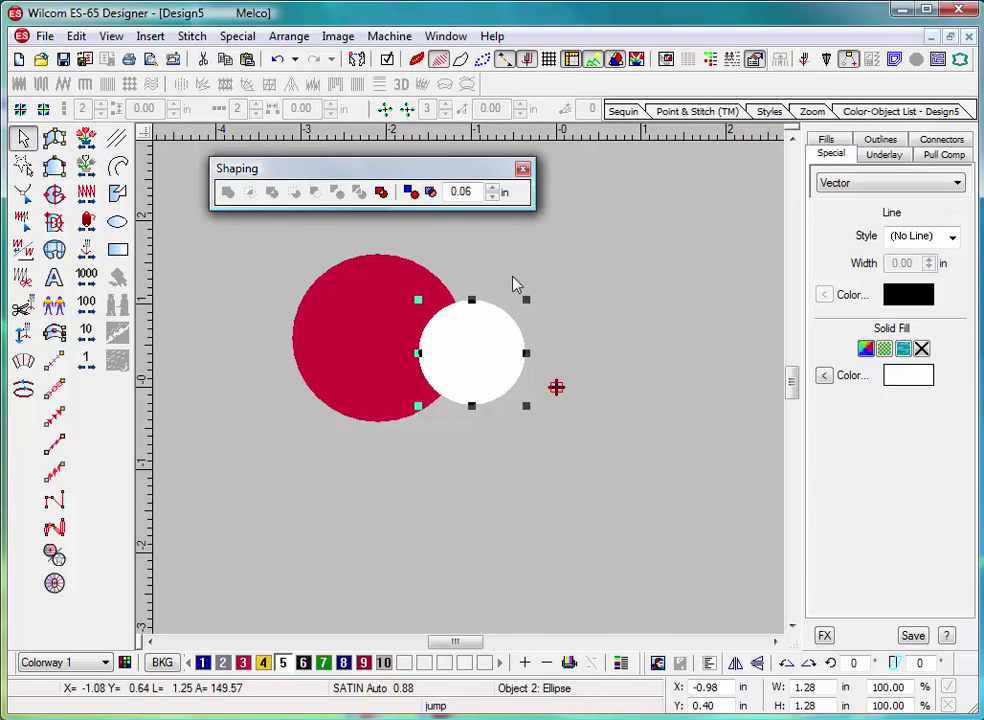
left_click_drag(418, 406, 392, 431)
left_click_drag(461, 377, 466, 349)
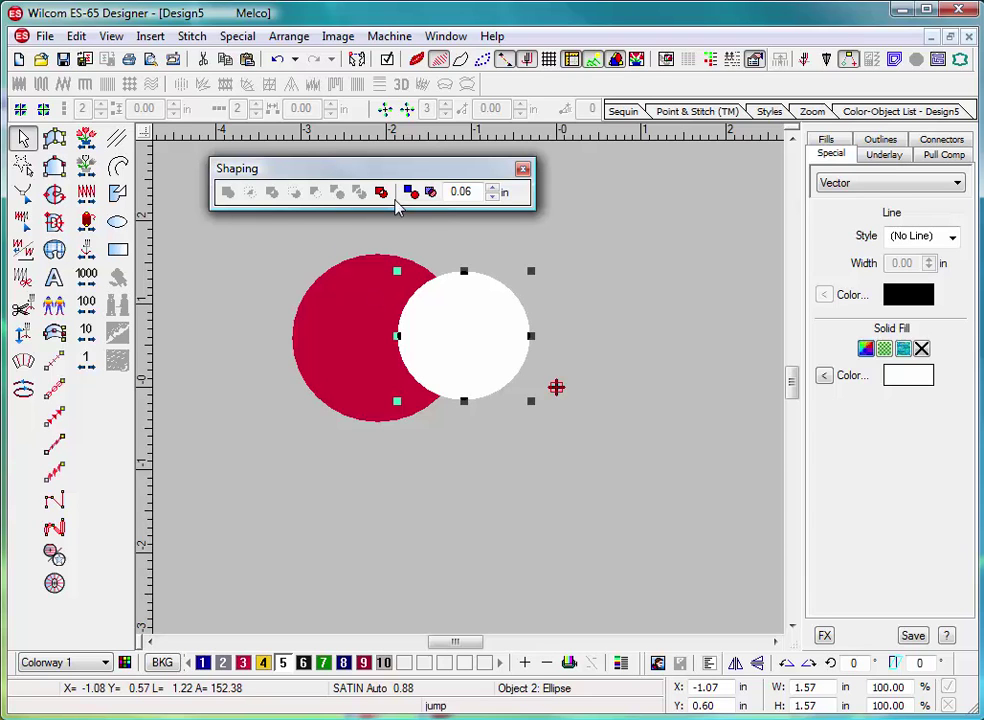
Select both circles, raise the shaping overlap from 0.06 to 0.08 in, and Flatten.
left_click_drag(243, 237, 291, 265)
left_click_drag(352, 307, 605, 468)
left_click(492, 188)
left_click(492, 188)
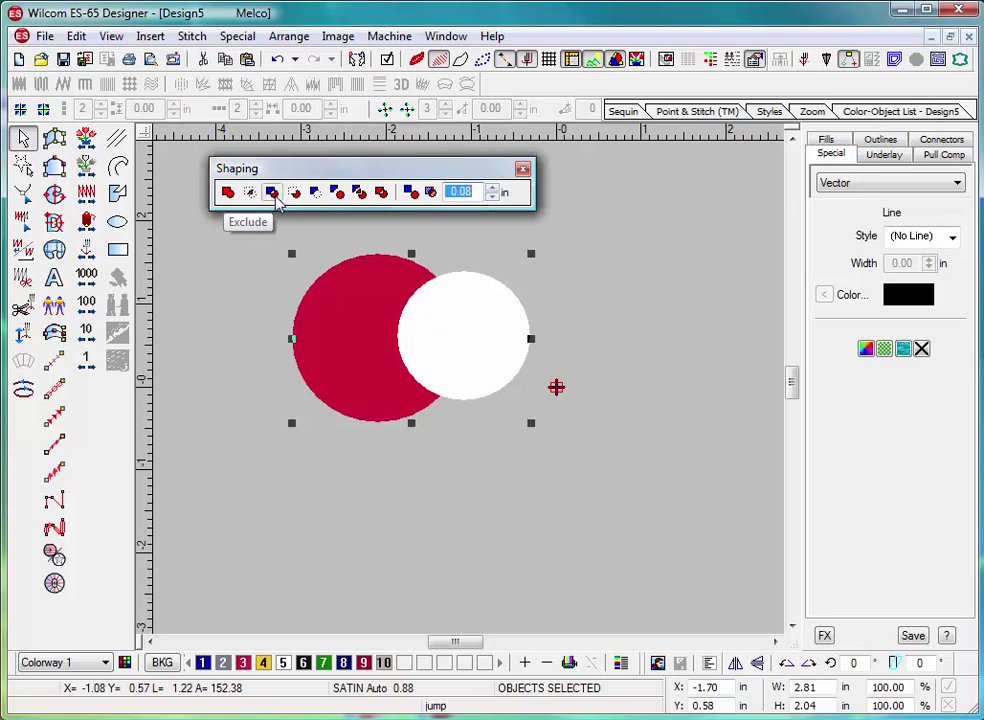
left_click(340, 192)
Move the red crescent aside to reveal its cut edge, undo, and zoom in.
left_click(281, 292)
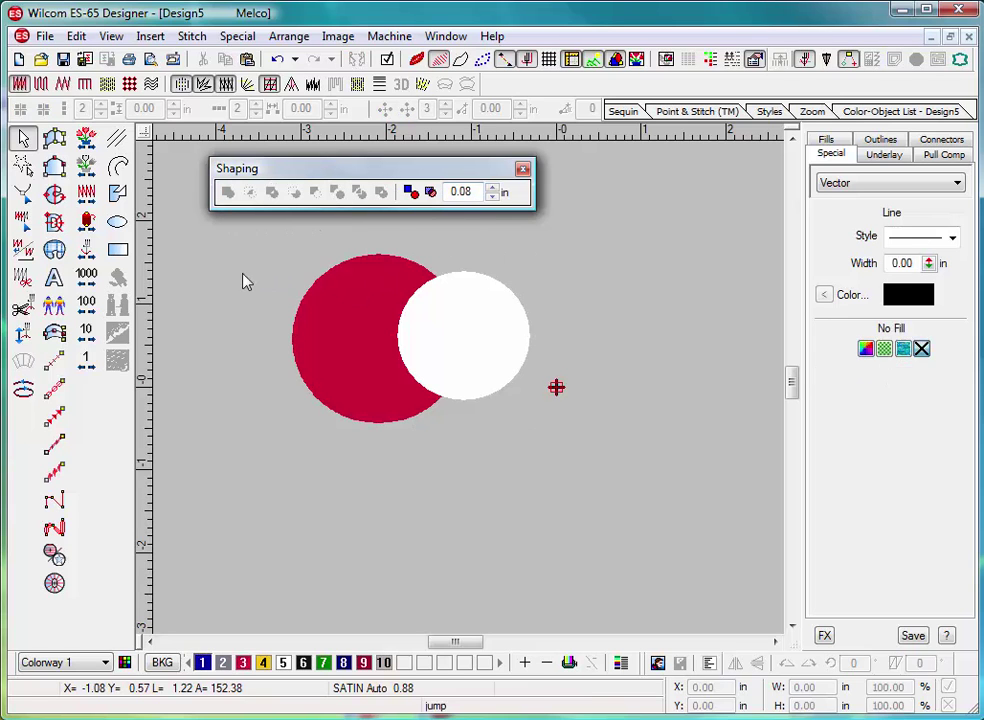
left_click(329, 314)
left_click_drag(329, 314, 258, 330)
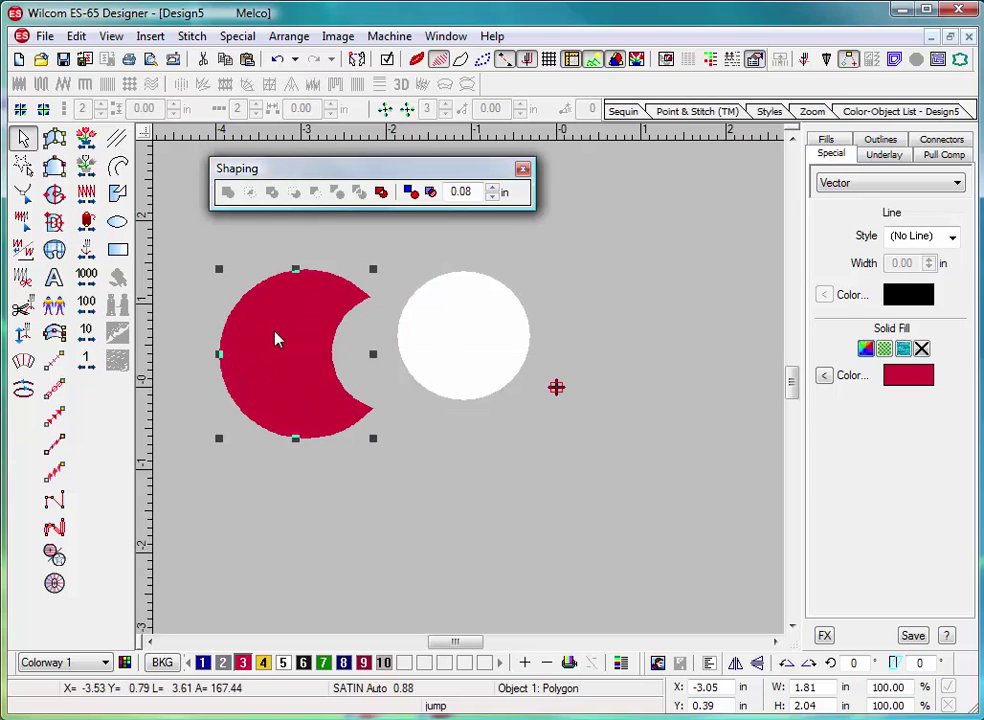
left_click(72, 37)
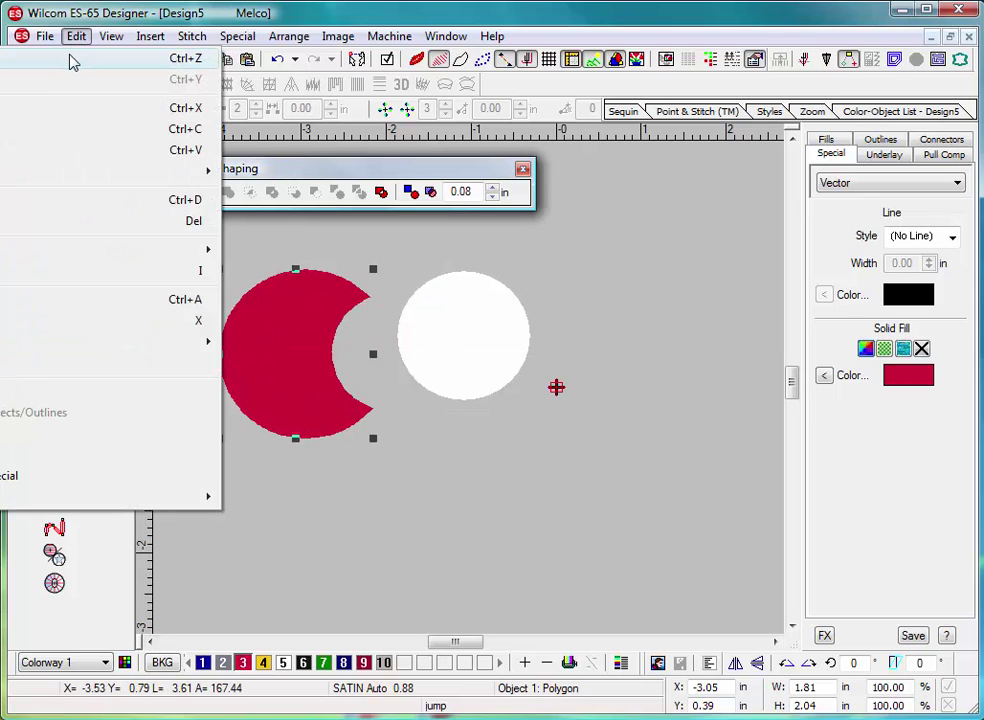
left_click(70, 58)
key("z")
key("z")
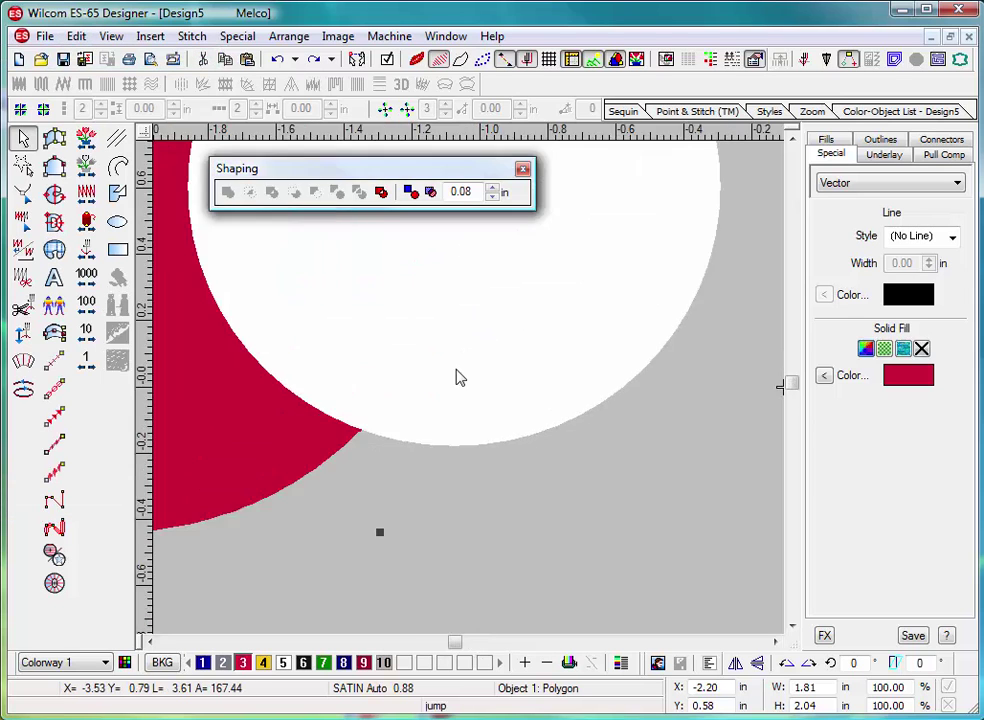
View the crescent's reshape points, then delete the red crescent.
left_click(340, 440)
left_click(314, 470)
key("h")
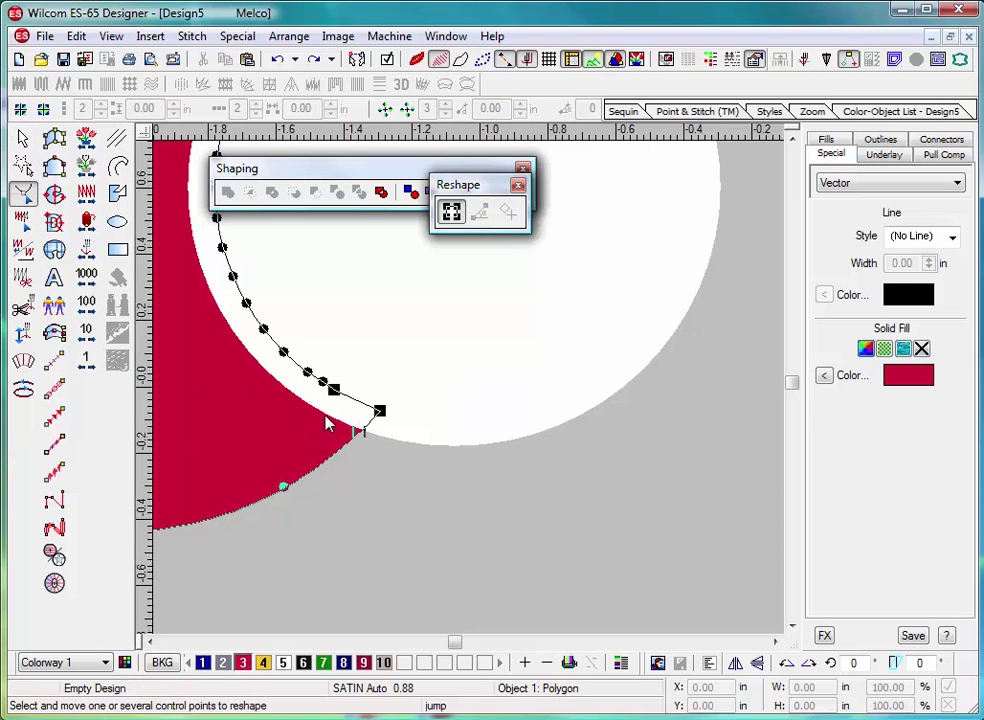
key("shift+z")
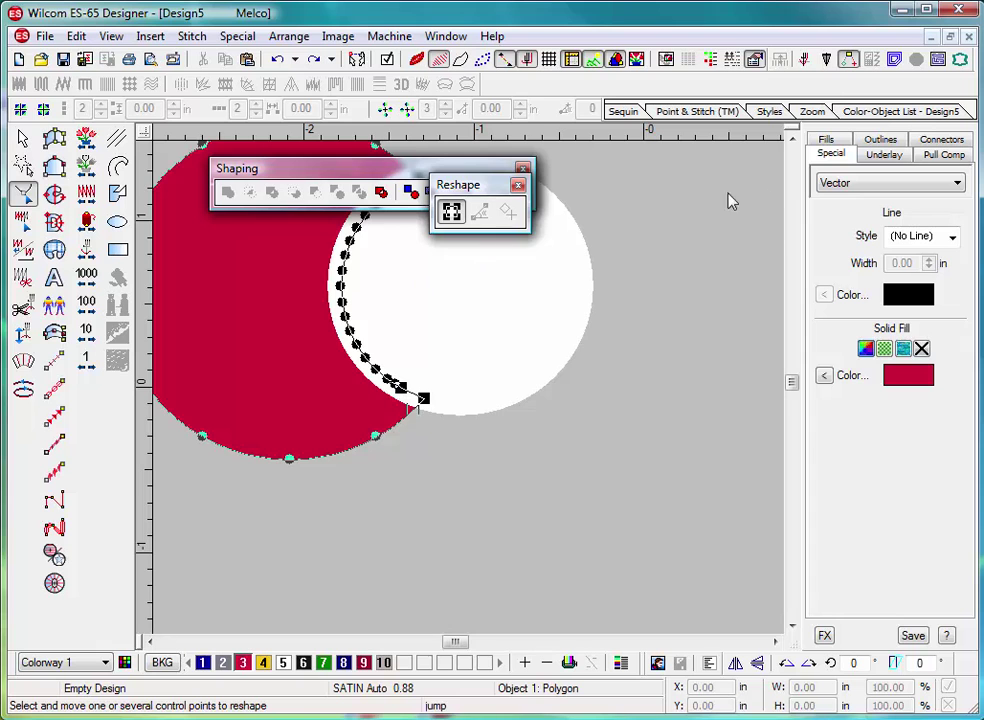
scroll(560, 250, "up", 3)
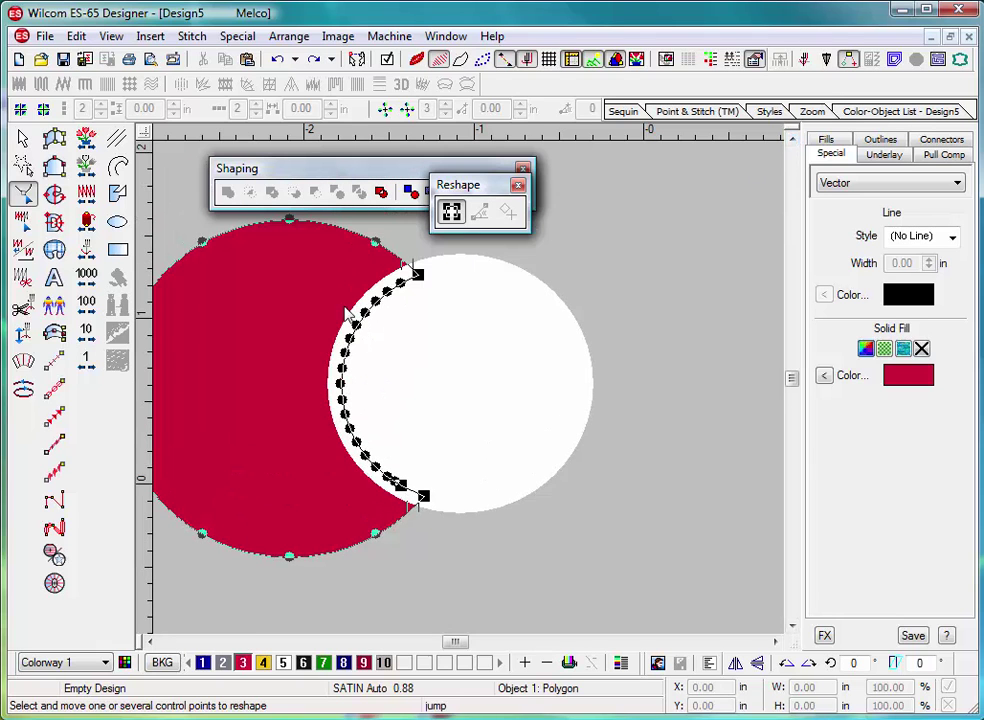
left_click(23, 137)
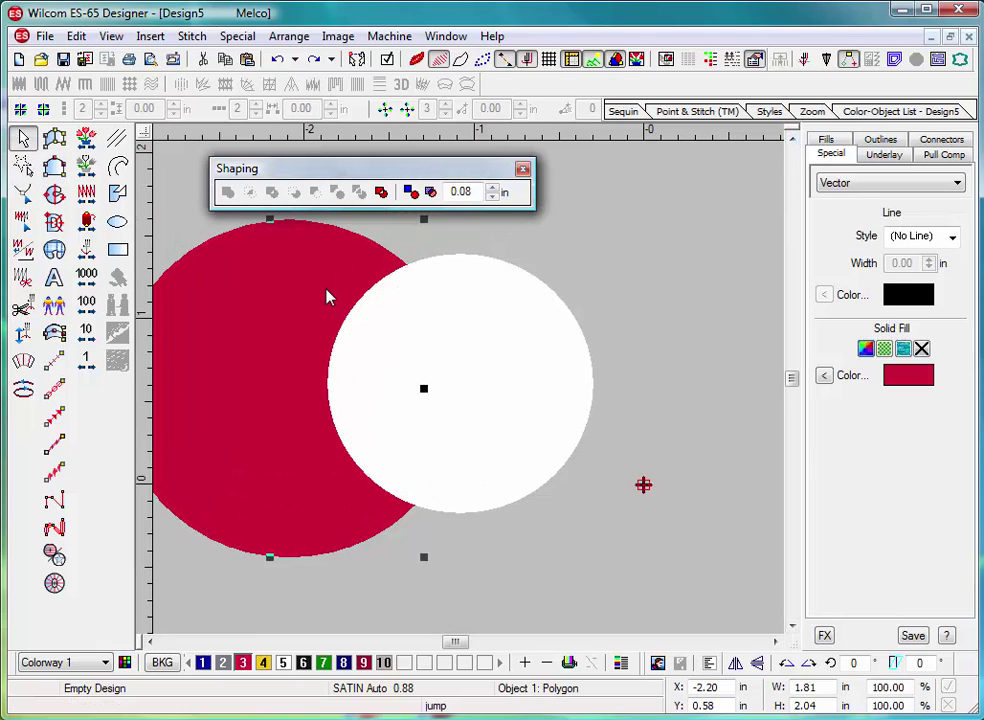
key("Delete")
Convert the white circle to stitches with entry, exit and angle points, then switch Satin to Tatami.
left_click(386, 353)
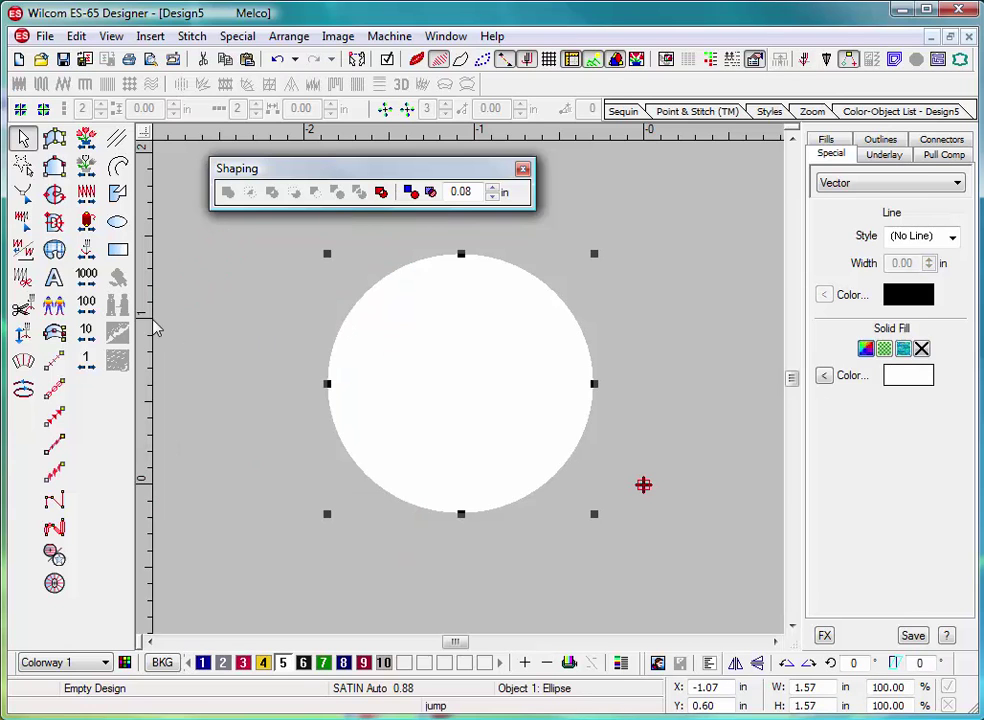
left_click(54, 193)
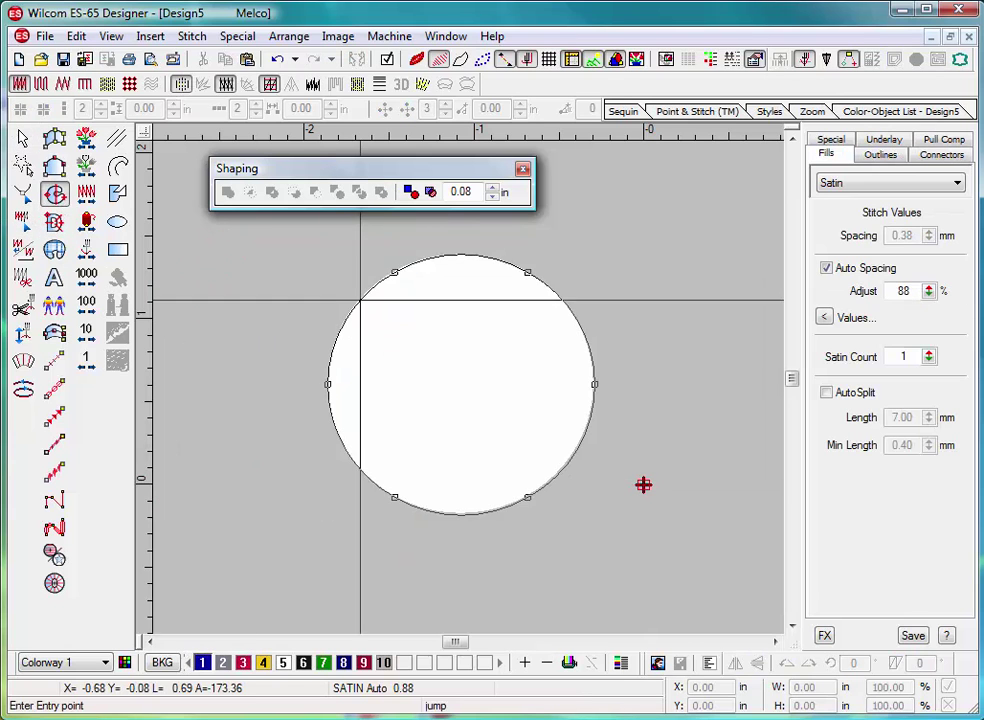
left_click(390, 300)
left_click(468, 560)
left_click(303, 457)
left_click(665, 451)
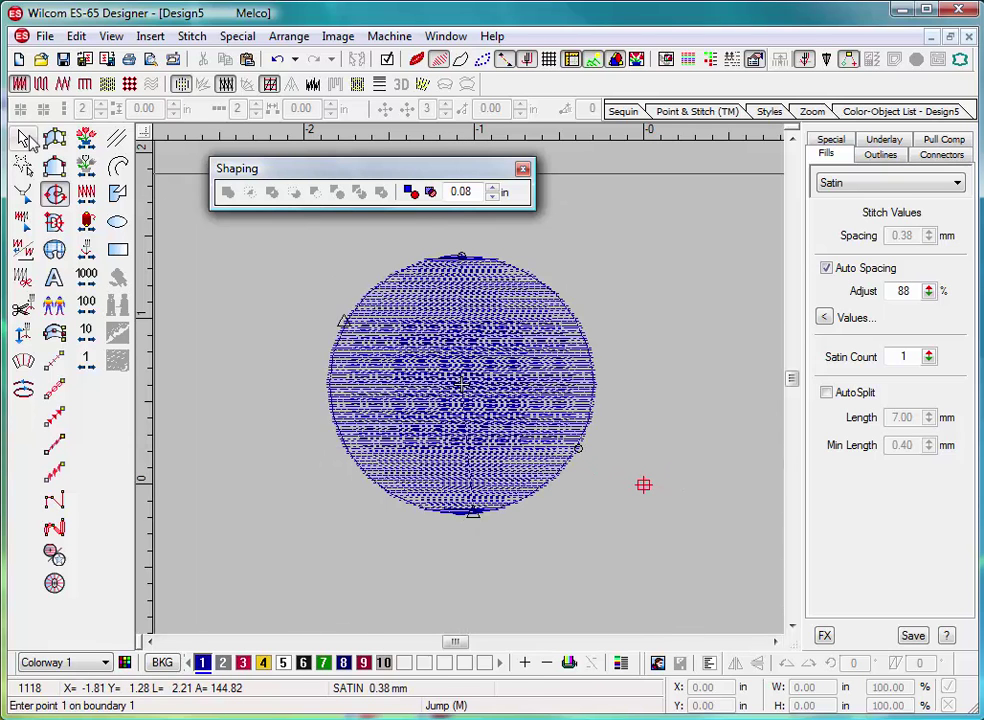
left_click(24, 139)
left_click(41, 83)
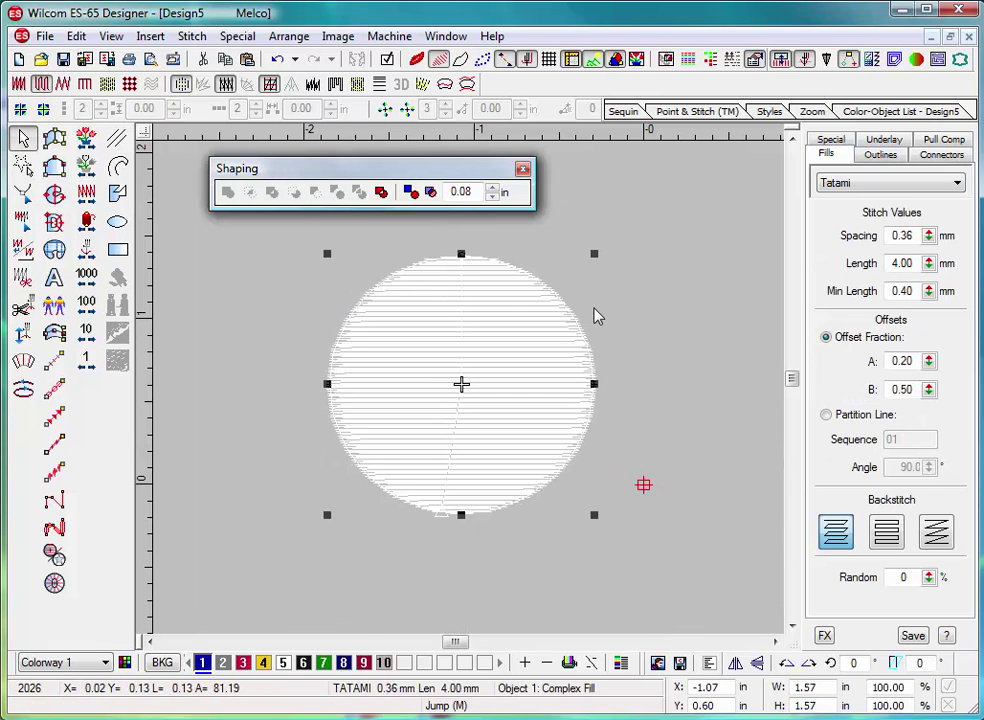
Duplicate the circle to the left, rotate the copy about 52°, and shift it down-left.
left_click_drag(545, 355, 432, 402)
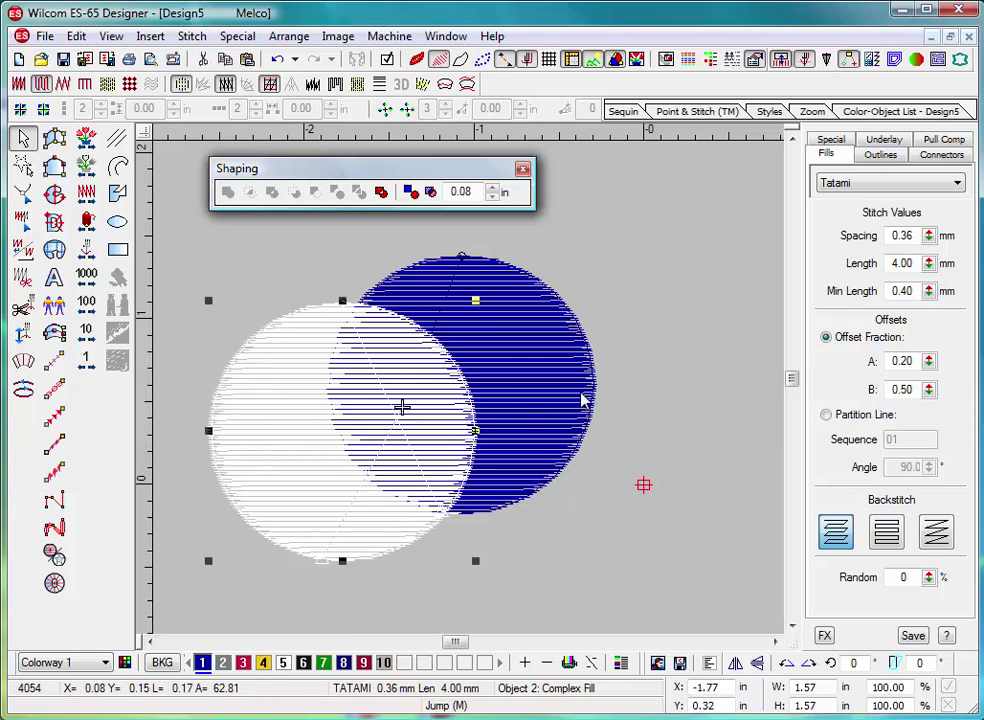
left_click(665, 395)
left_click(325, 391)
left_click(350, 390)
left_click_drag(474, 303, 509, 460)
left_click_drag(389, 430, 377, 445)
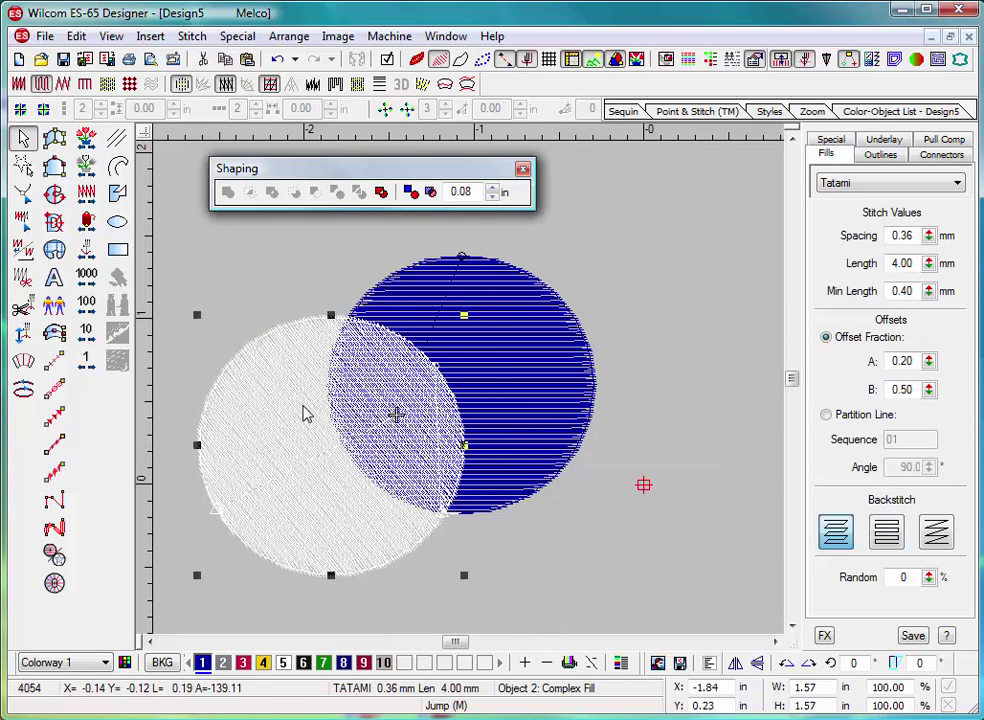
Recolour the left circle to pink colour 3 and check each circle's selection.
left_click(242, 662)
left_click(577, 580)
left_click(350, 506)
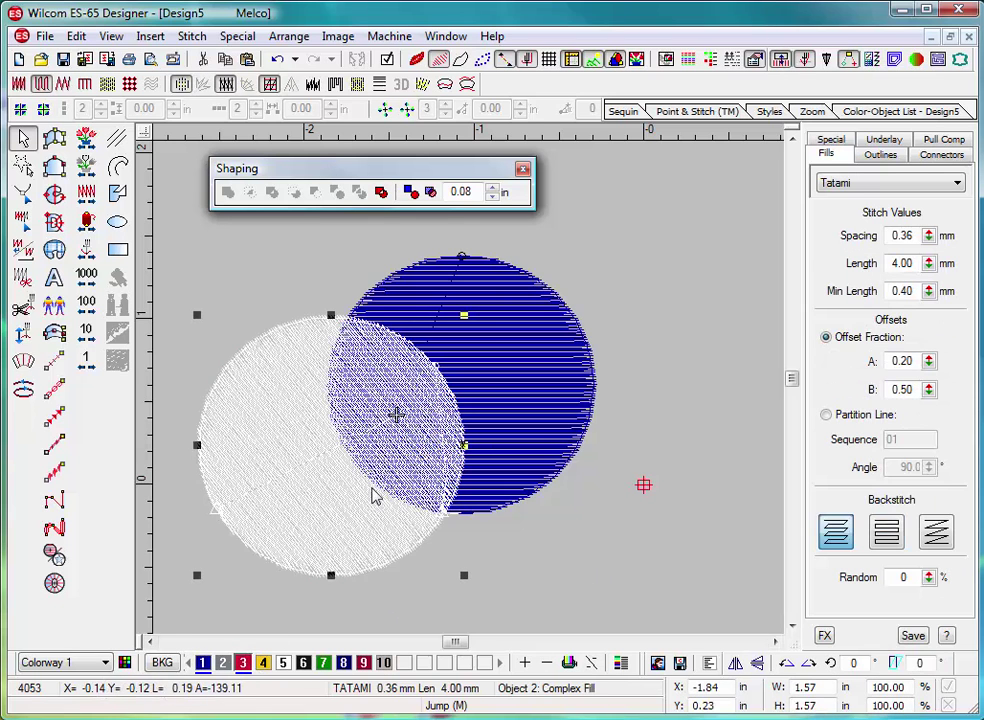
left_click(505, 462)
left_click(481, 584)
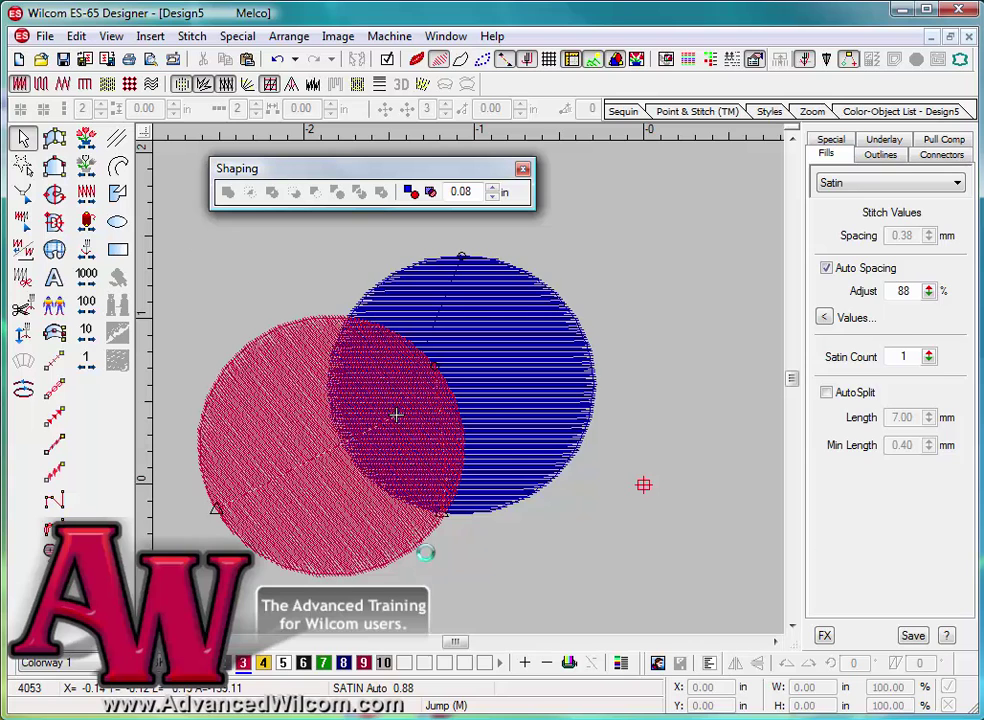
Select all and Flatten the circles, comparing before and after with undo, redo and zoom.
key("ctrl+a")
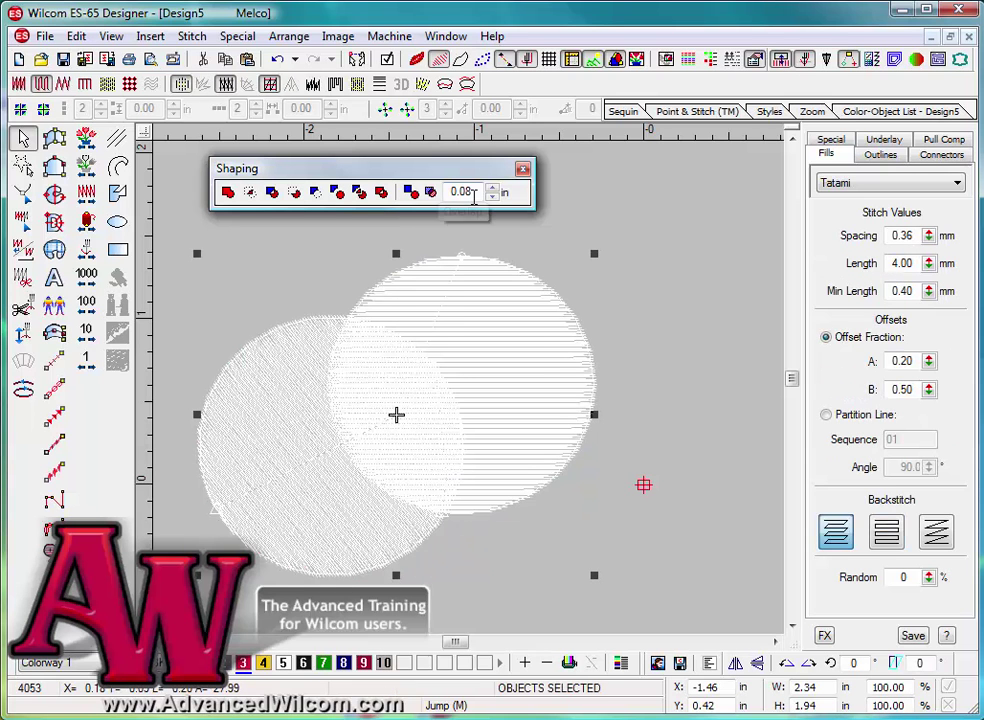
left_click(339, 193)
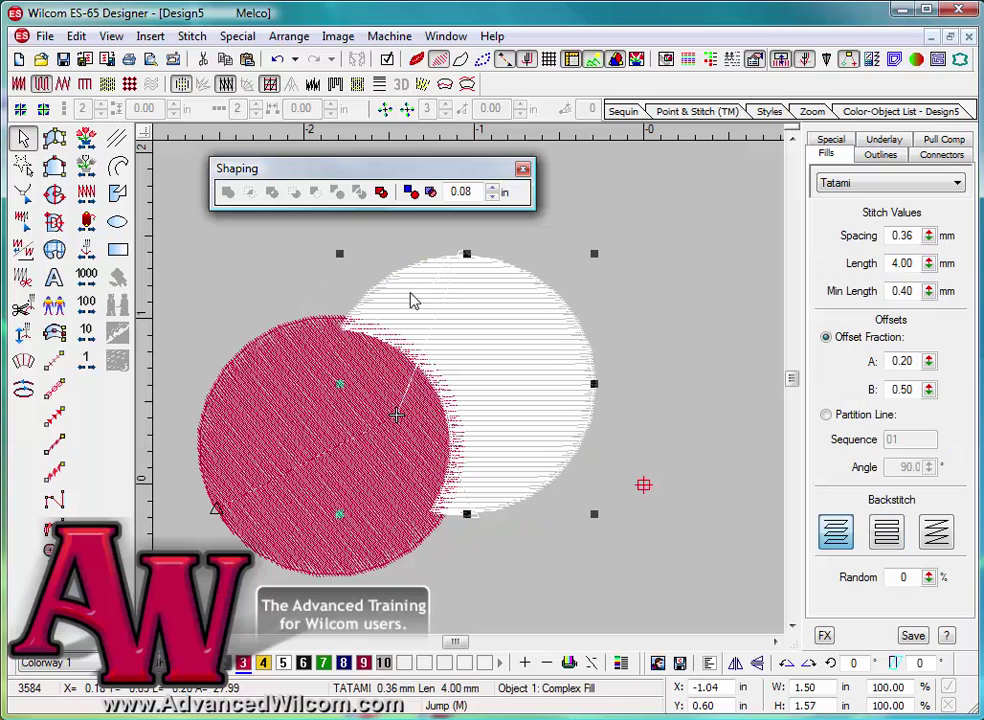
left_click(333, 336)
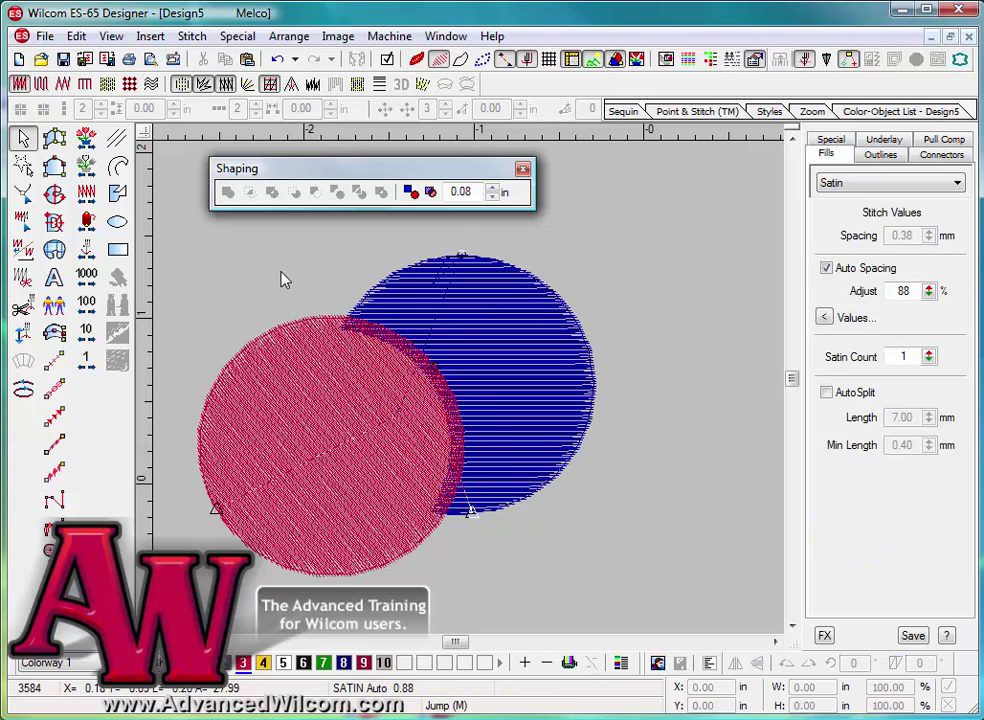
key("ctrl+z")
key("ctrl+y")
key("ctrl+z")
key("shift+z")
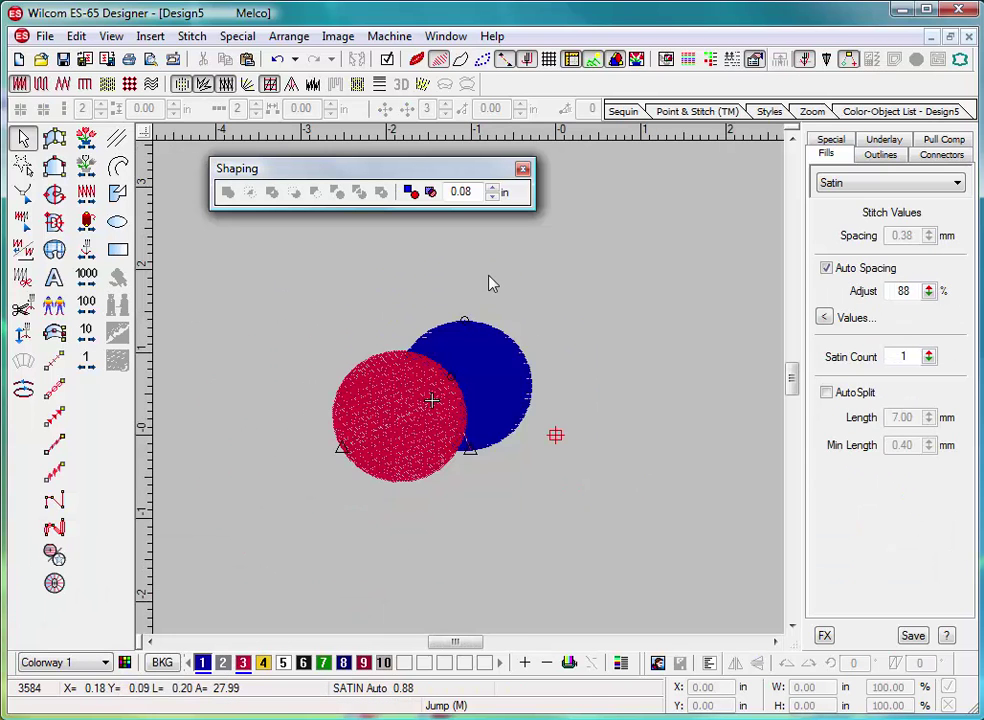
key("z")
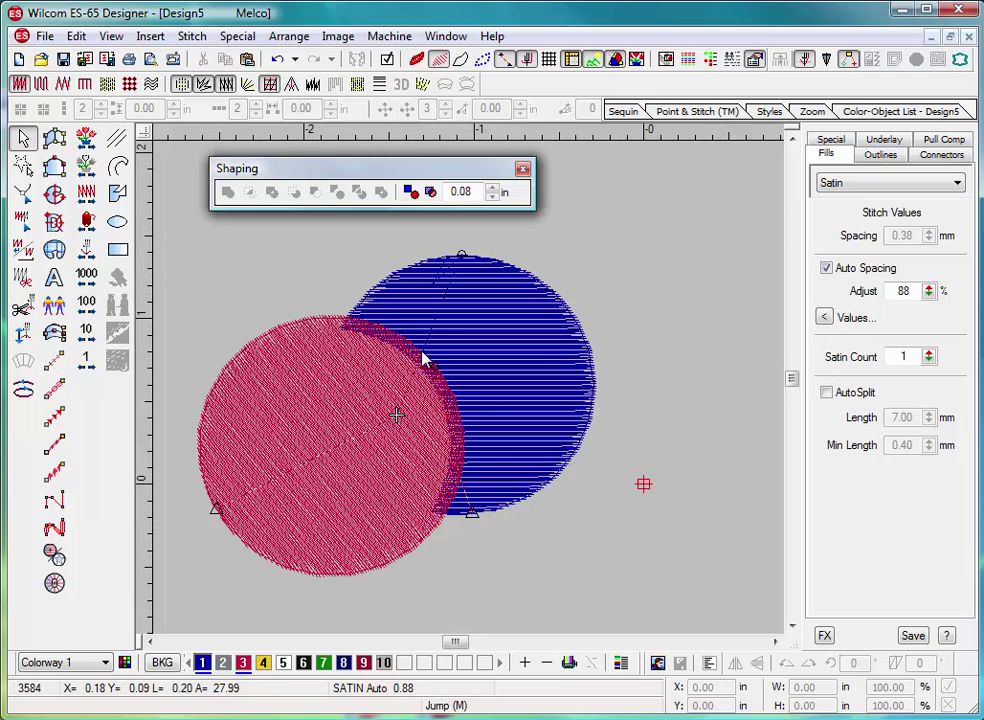
key("shift+z")
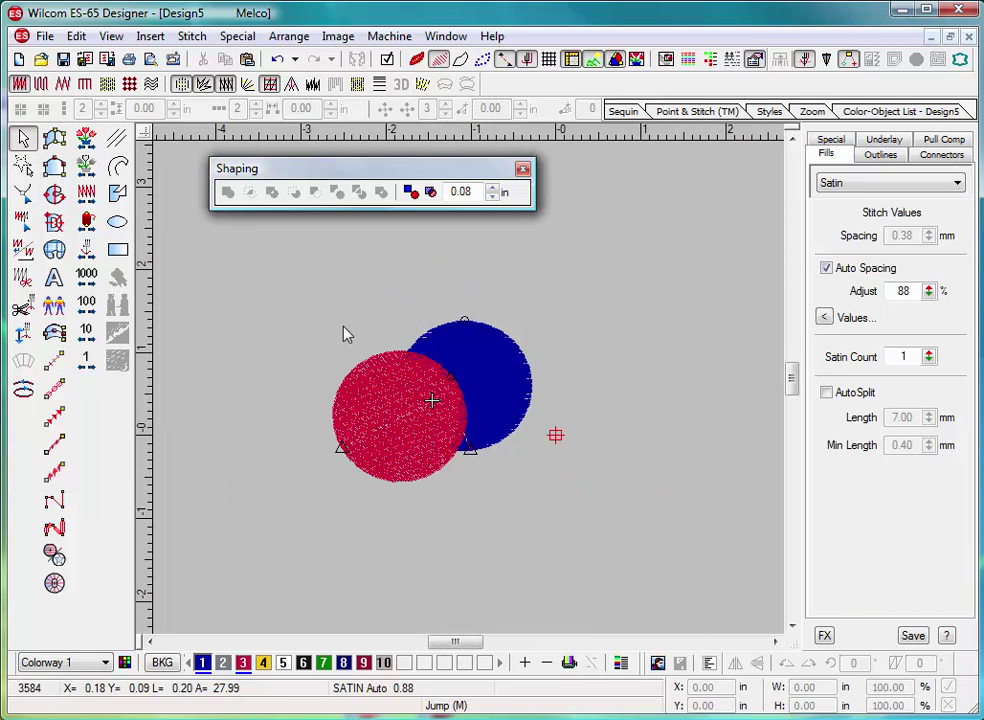
Delete the blue circle, then duplicate the red circle and scale the copy to 153%.
left_click(493, 395)
key("Delete")
left_click(437, 429)
left_click_drag(432, 428, 470, 514)
left_click_drag(535, 567, 523, 512)
left_click_drag(463, 439, 457, 459)
left_click(590, 374)
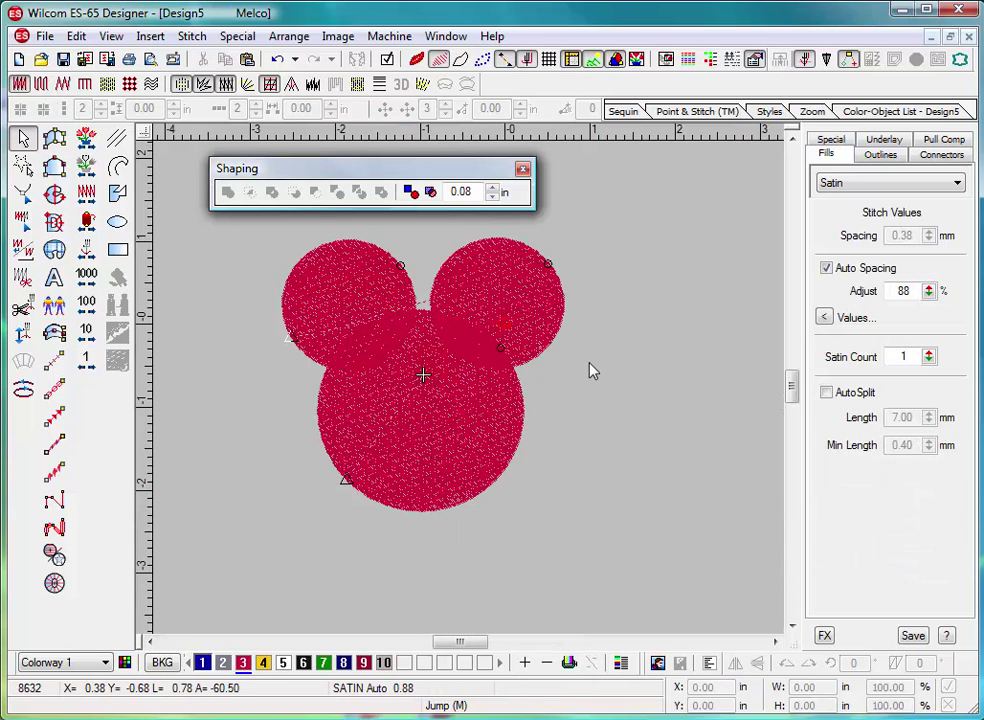
Weld all three red circles into one Mickey head shape and inspect its control points.
key("ctrl+a")
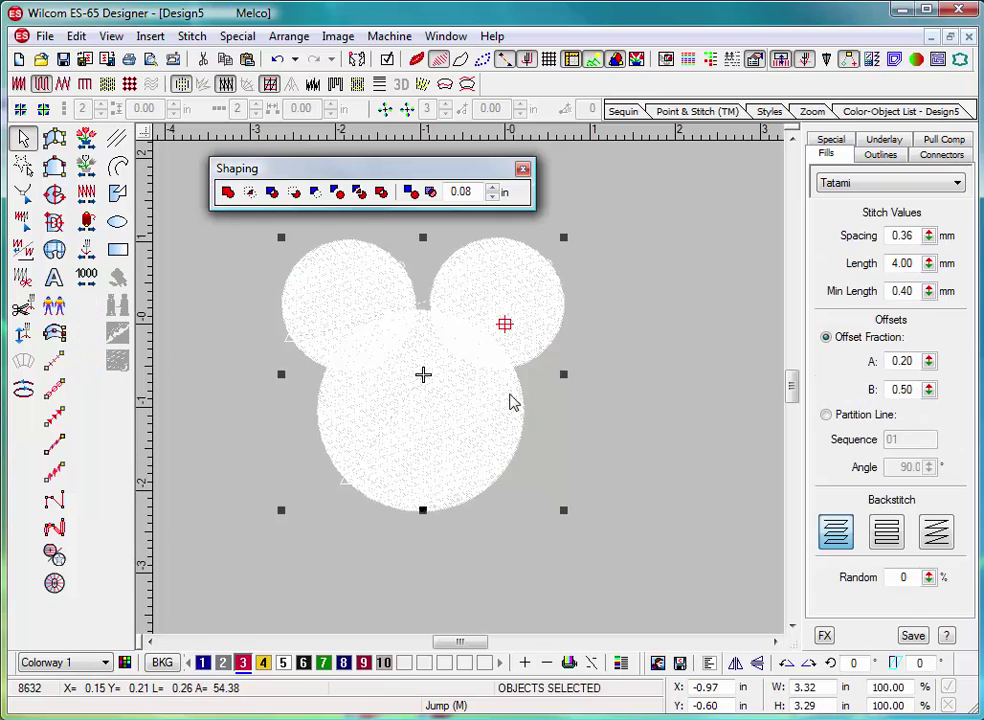
left_click(604, 380)
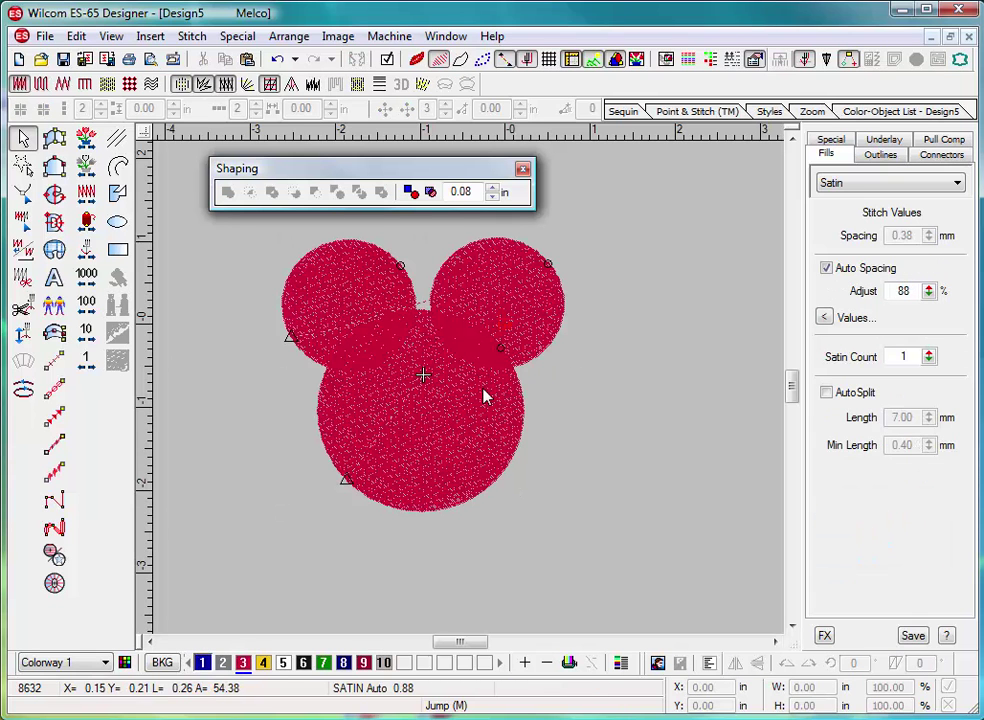
key("ctrl+a")
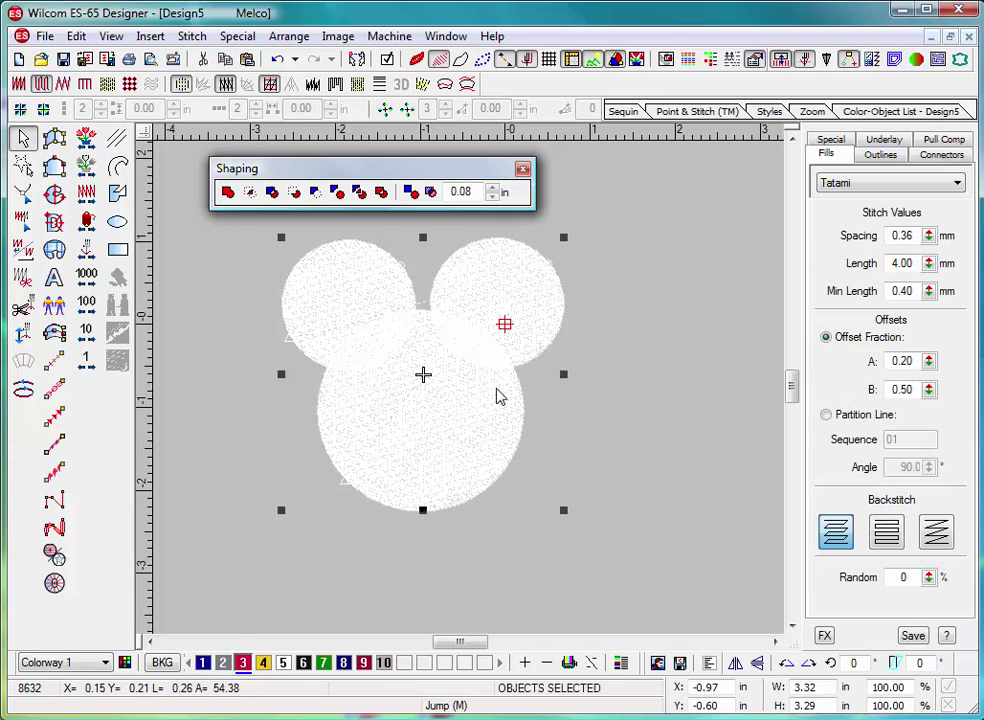
left_click(227, 198)
left_click(654, 340)
left_click(468, 371)
key("h")
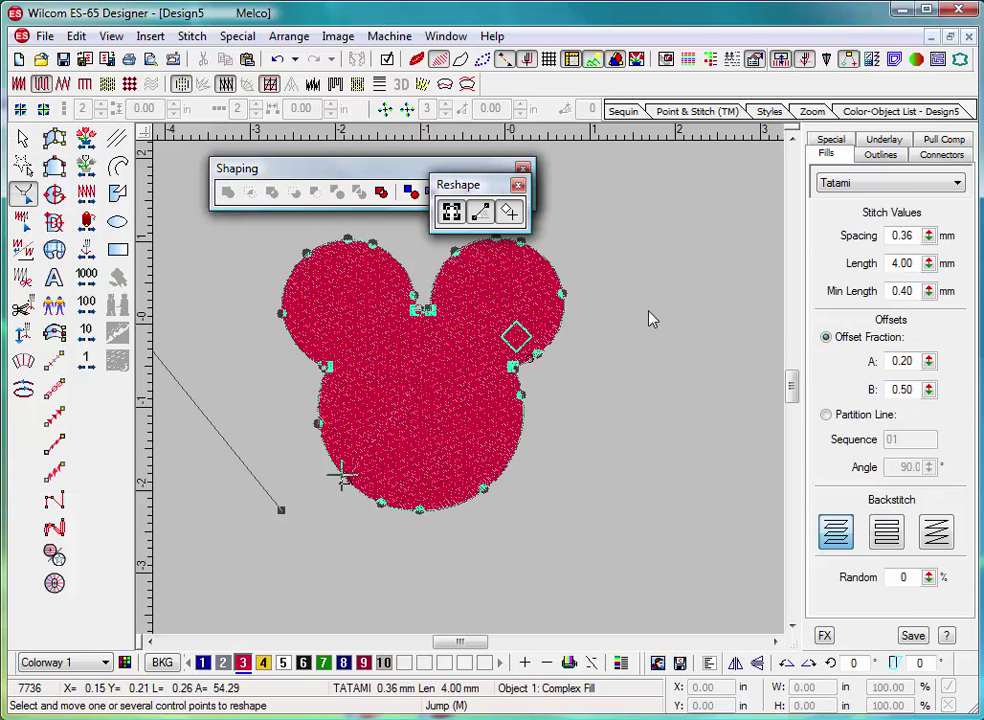
left_click(22, 137)
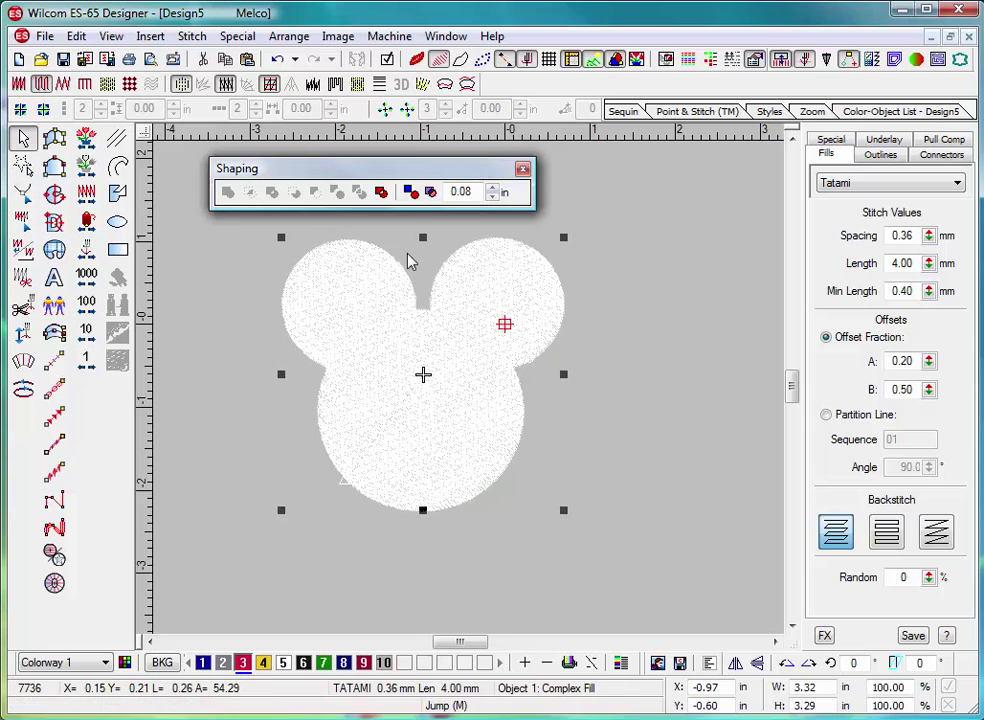
left_click(637, 268)
Delete the Mickey shape and switch to the 2 Remove Overlaps design.
left_click(550, 305)
key("Delete")
left_click(445, 37)
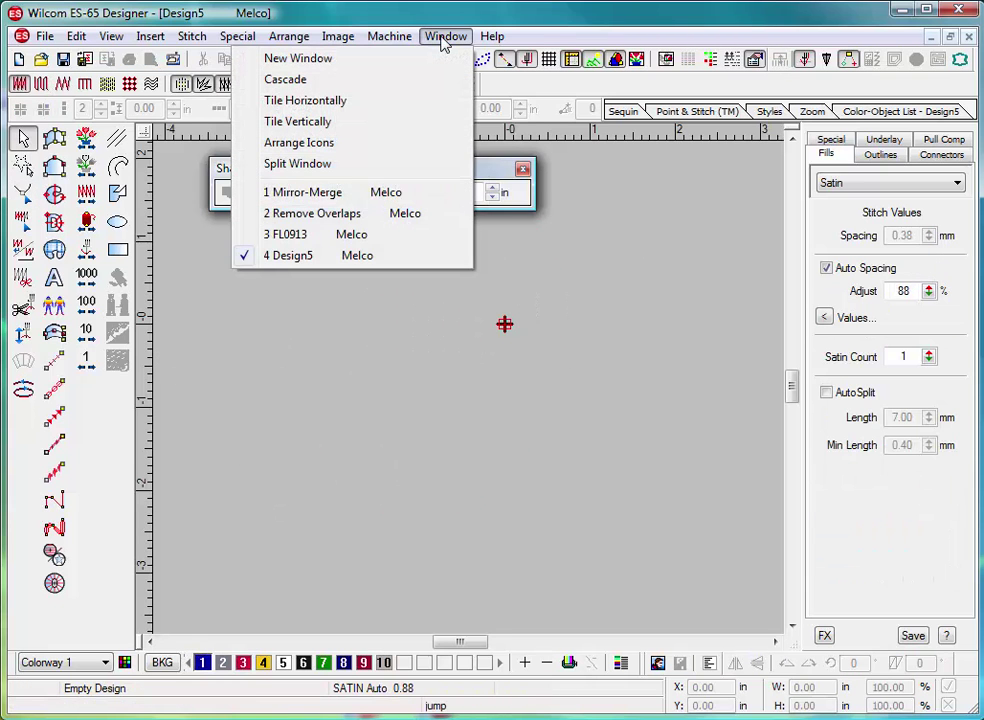
mouse_move(408, 41)
mouse_move(243, 46)
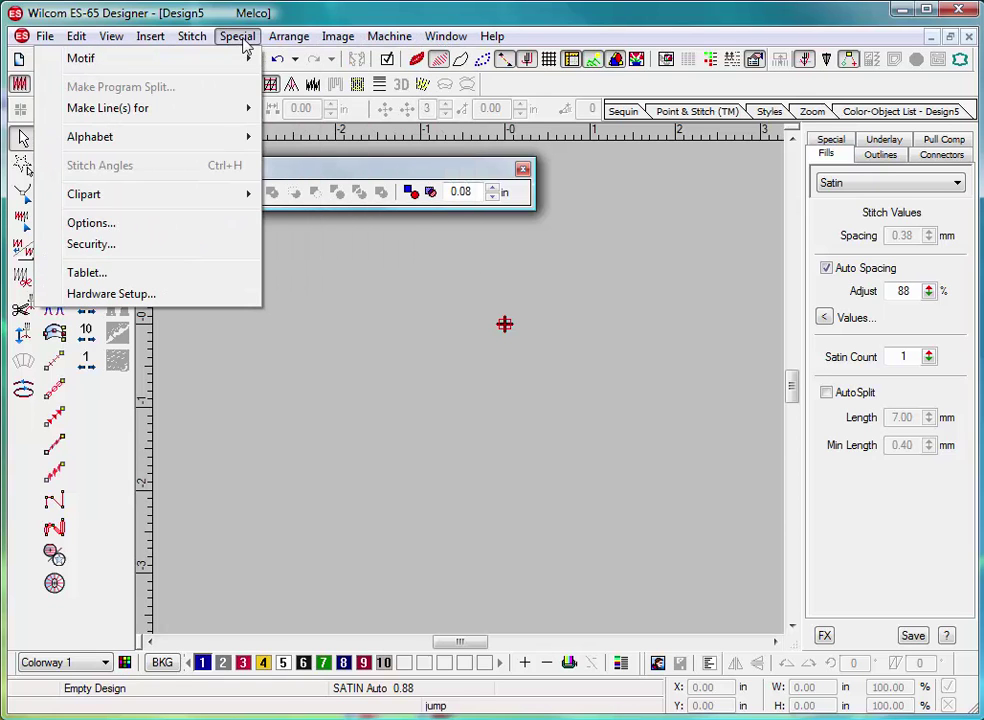
mouse_move(274, 46)
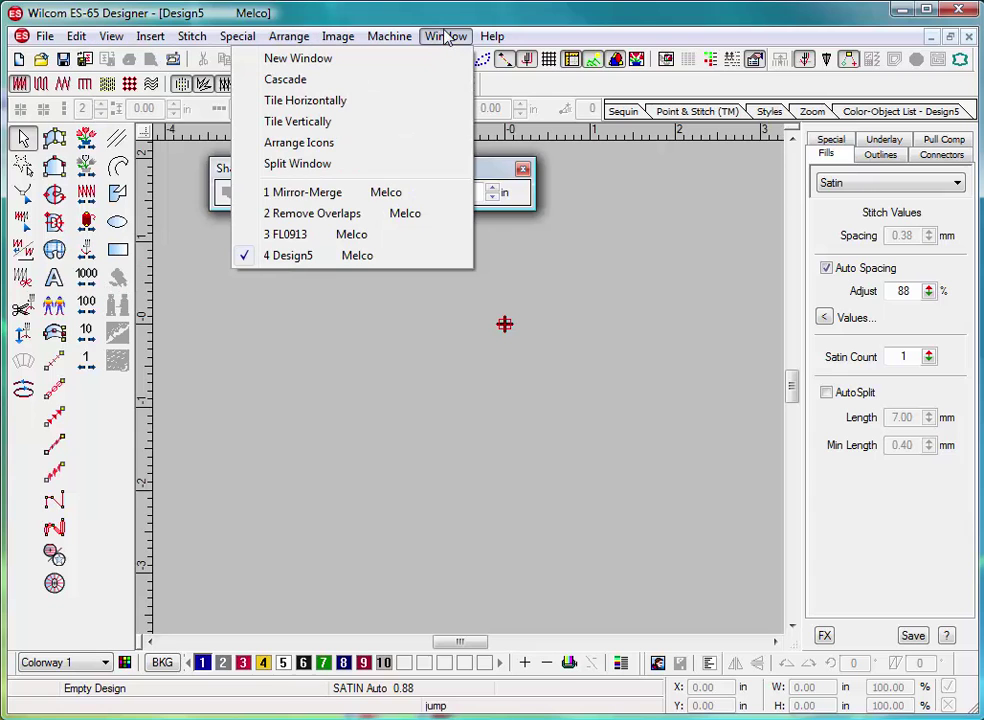
left_click(351, 220)
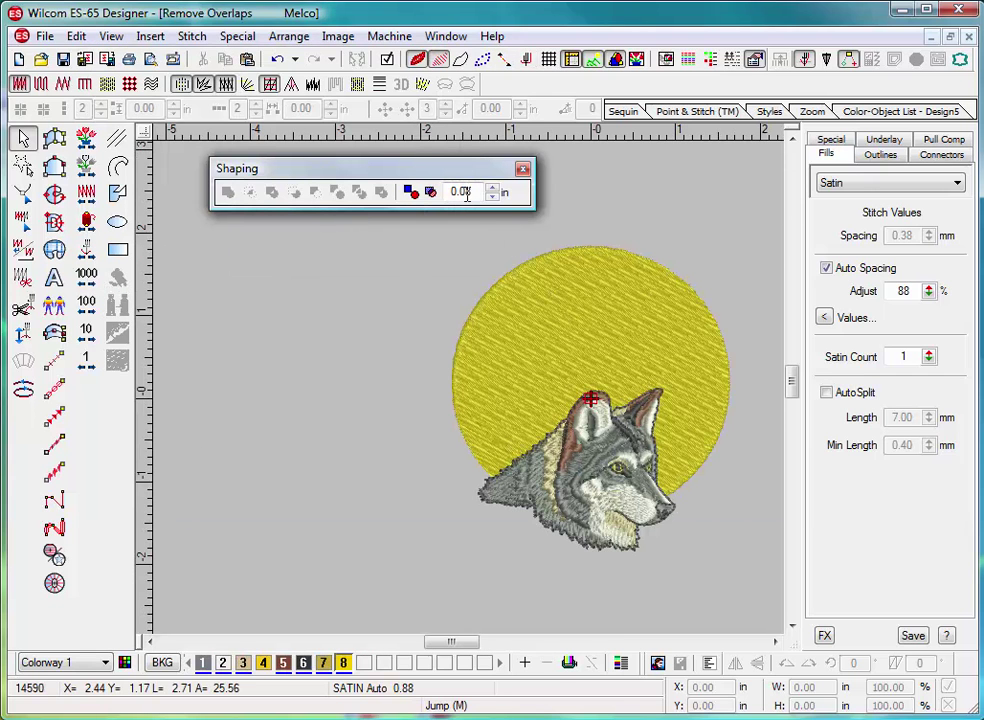
Dock the Shaping toolbar at the top and test-move the sun, undoing the move.
left_click_drag(479, 171, 733, 84)
left_click_drag(604, 287, 393, 276)
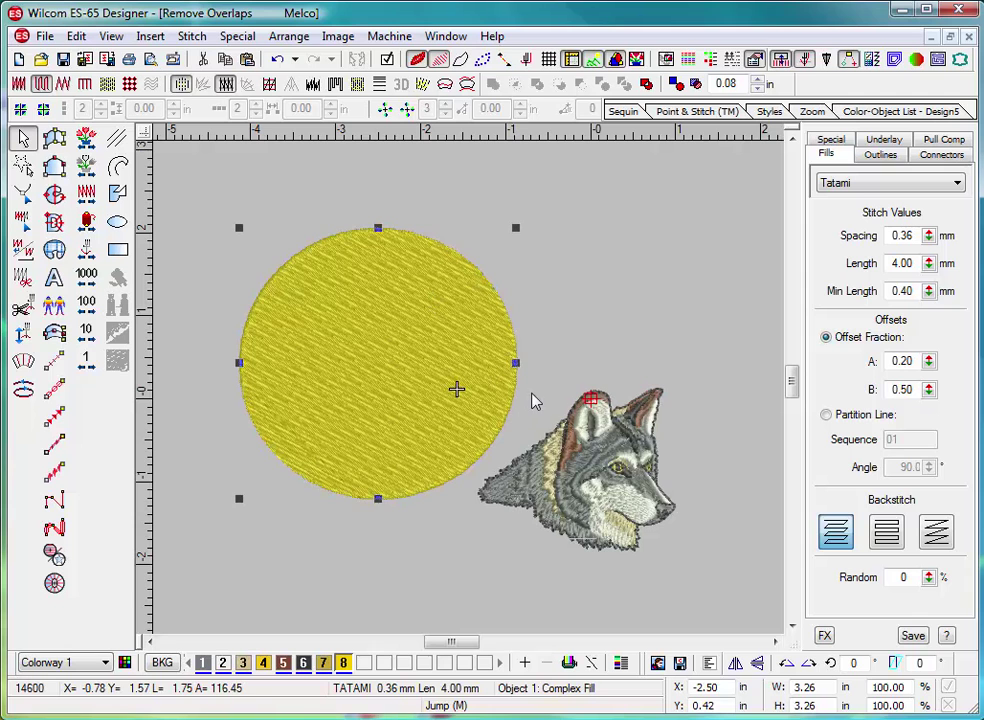
key("ctrl+z")
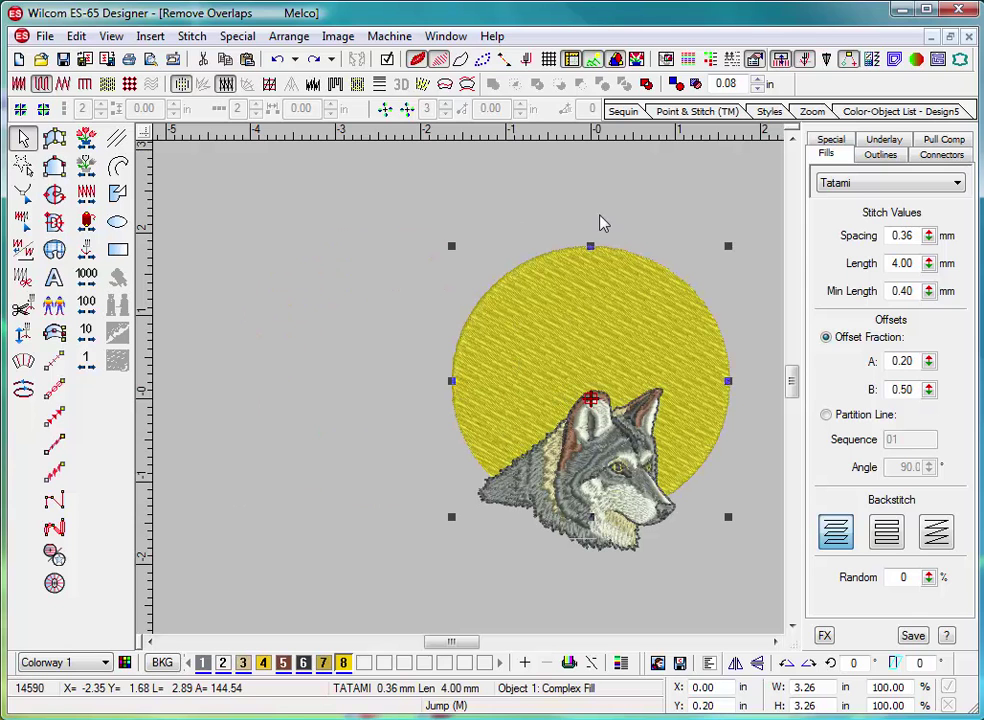
key("Escape")
left_click(592, 468)
left_click(463, 558)
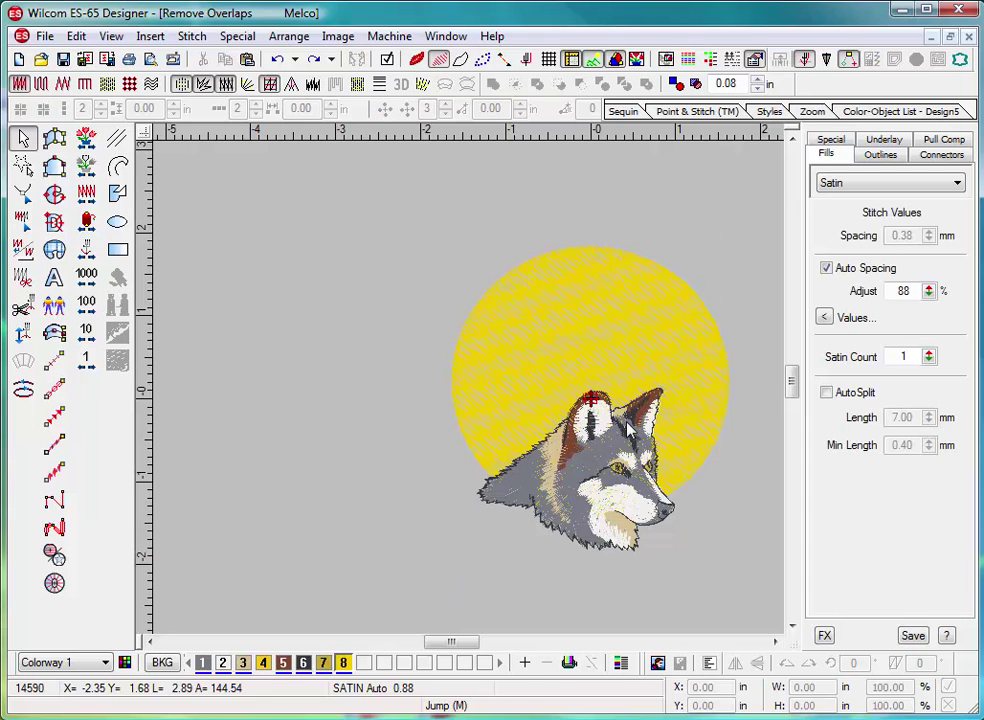
Run Arrange > Remove Overlaps on the wolf group with Accordion Allowed checked.
left_click(624, 463)
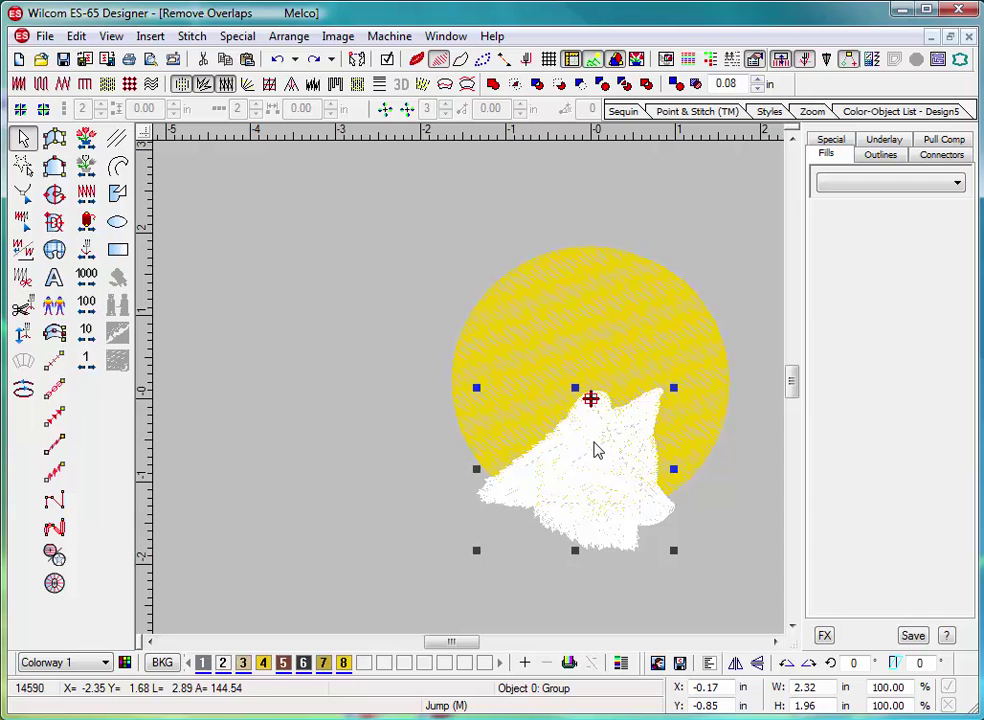
left_click(338, 38)
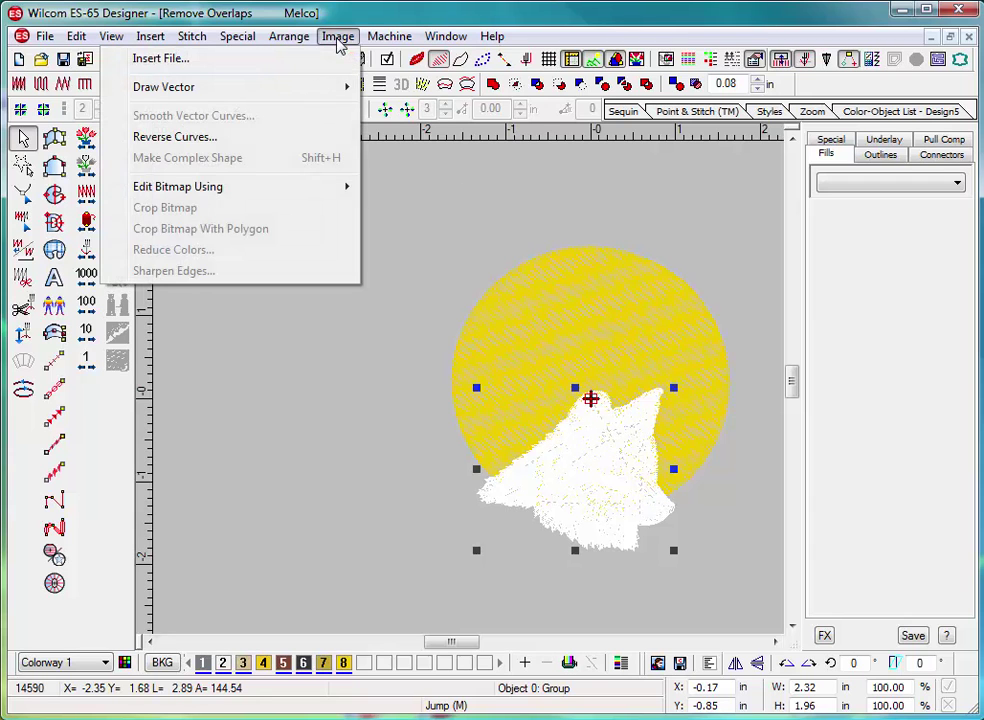
mouse_move(297, 42)
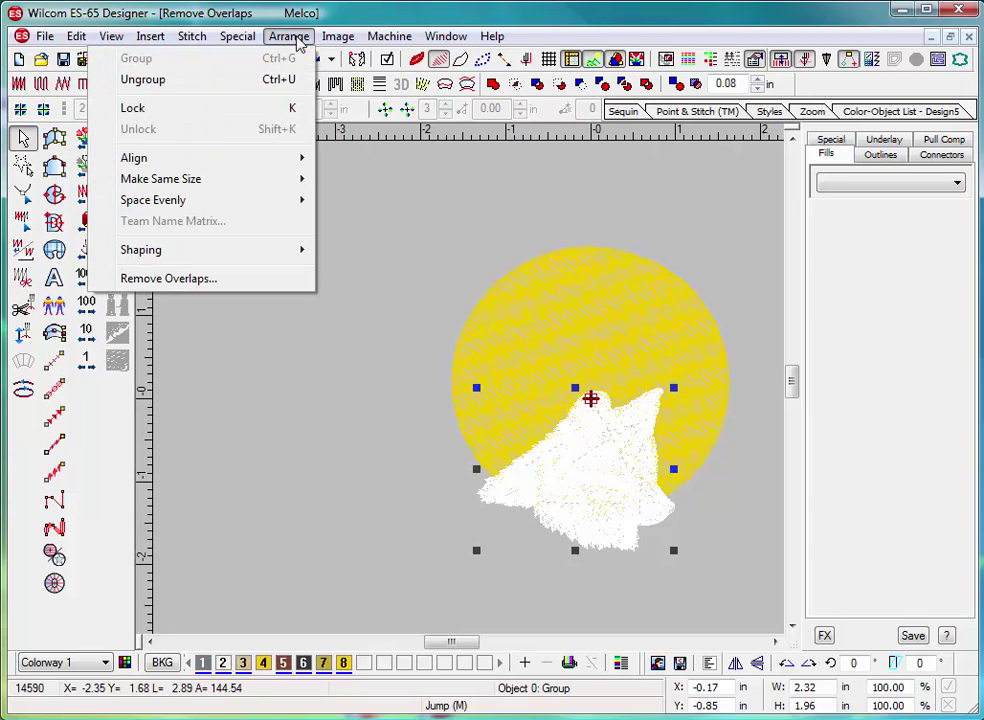
left_click(215, 284)
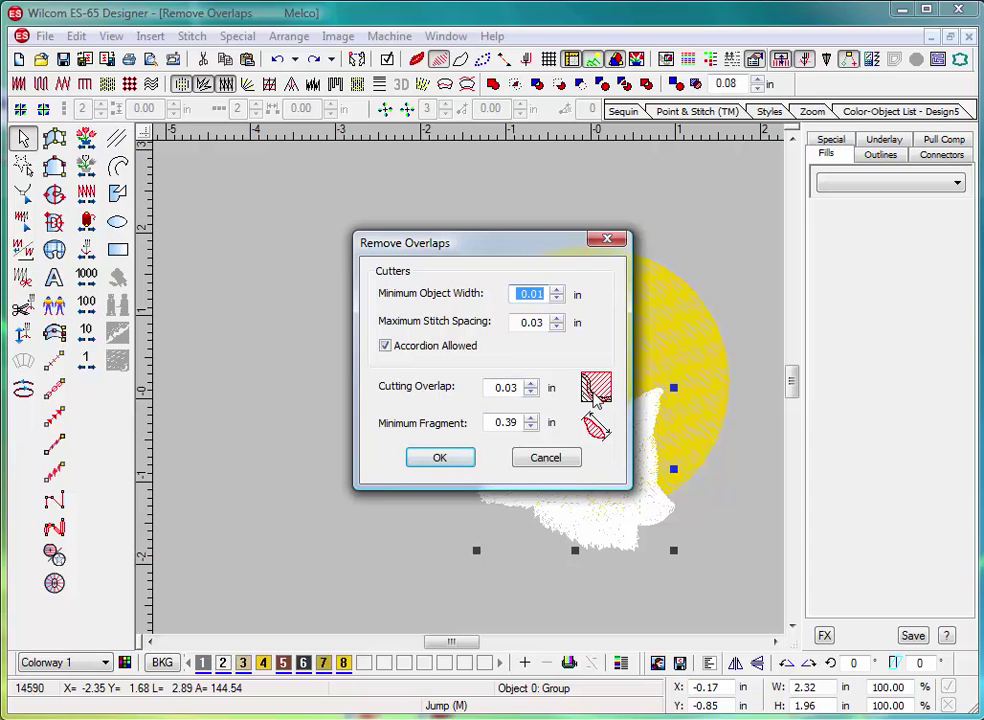
left_click(387, 350)
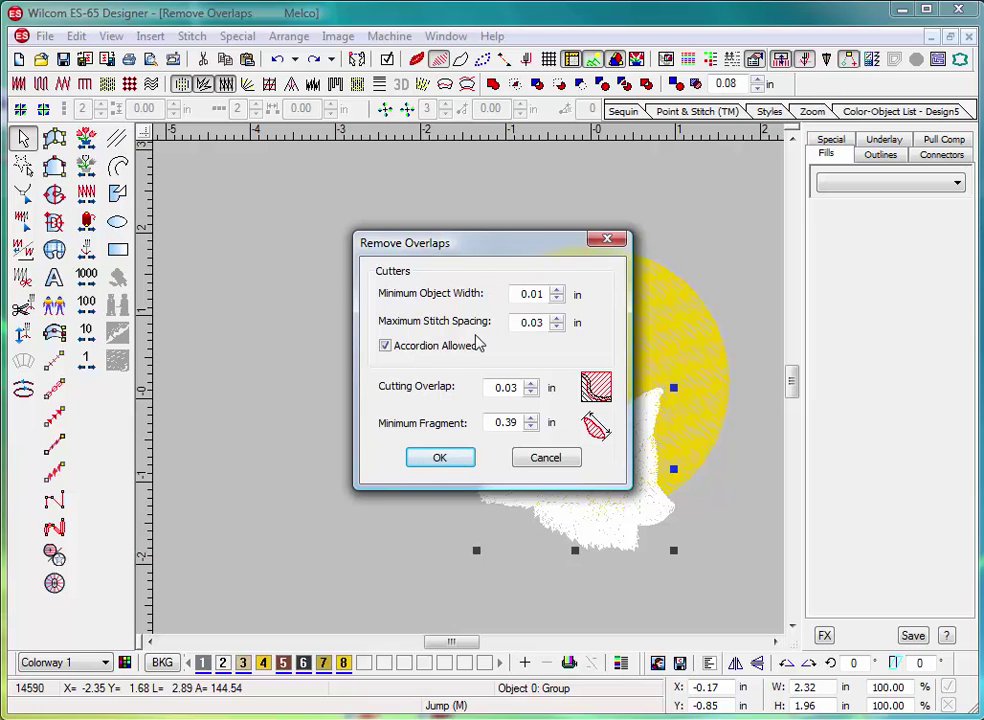
left_click(463, 460)
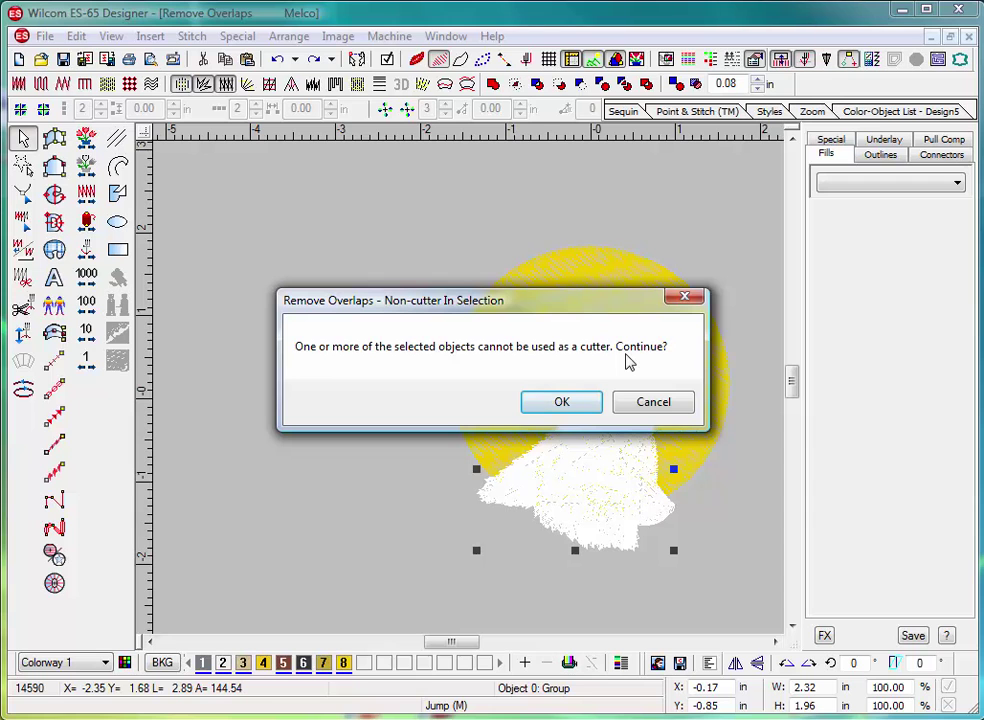
Accept the non-cutter warning, then drag the sun up-left to reveal the cut notch.
left_click(591, 403)
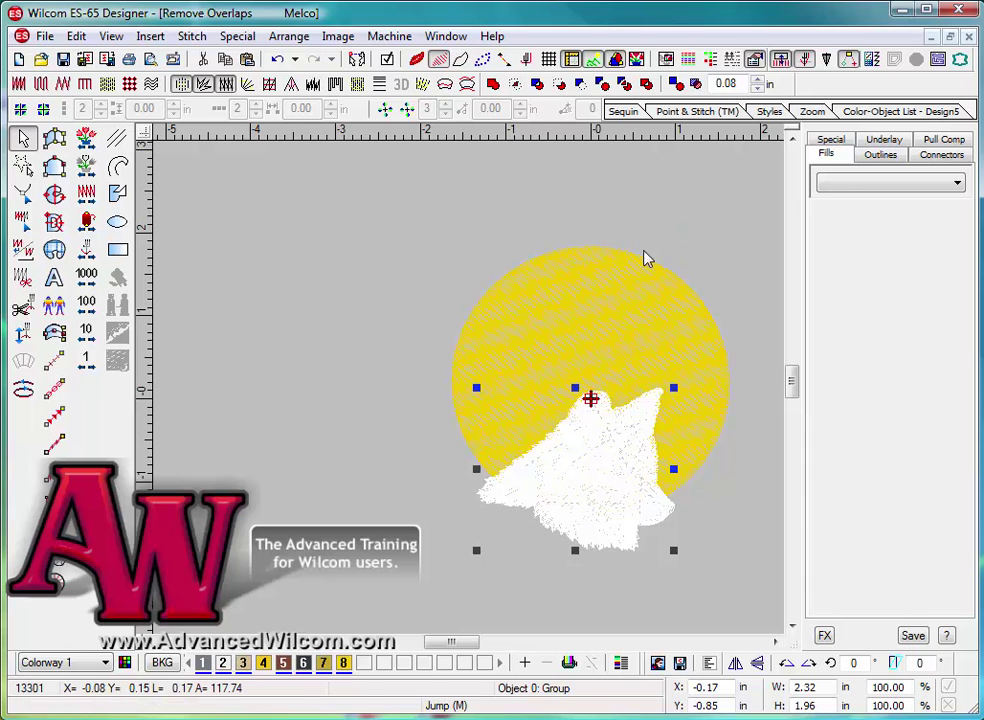
left_click(606, 281)
left_click_drag(606, 283, 435, 198)
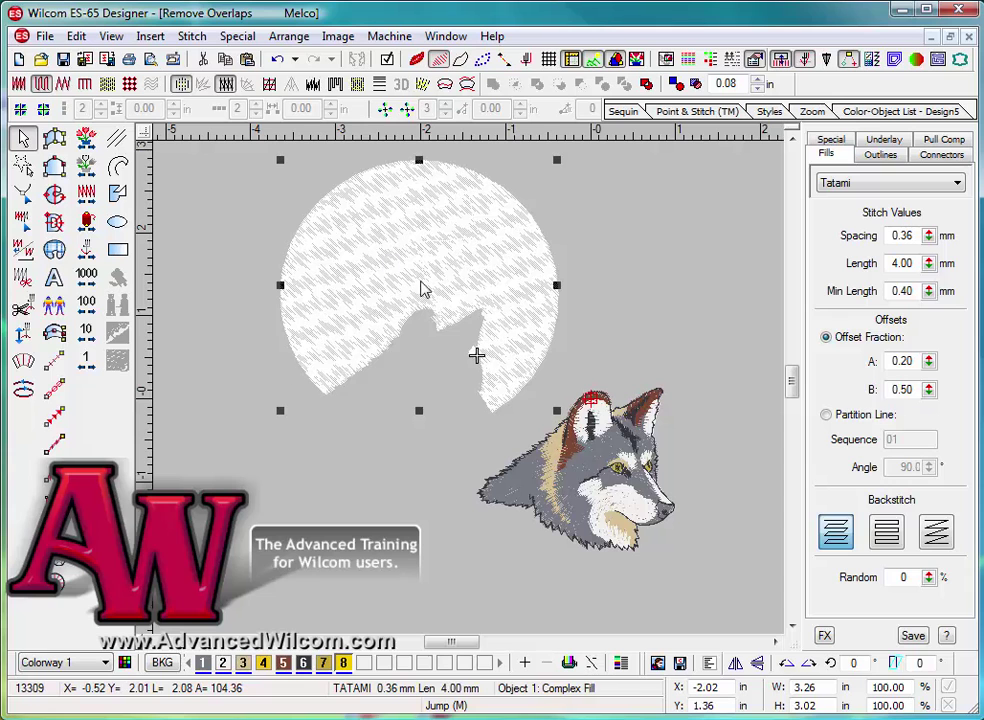
left_click(635, 285)
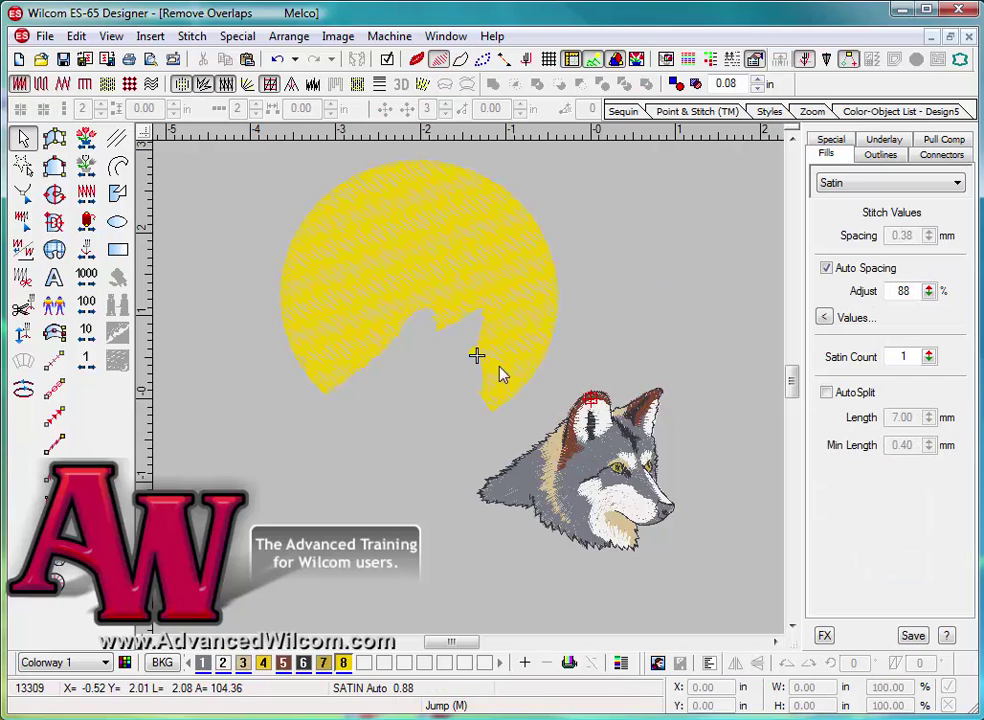
left_click_drag(418, 229, 512, 270)
left_click_drag(559, 309, 390, 224)
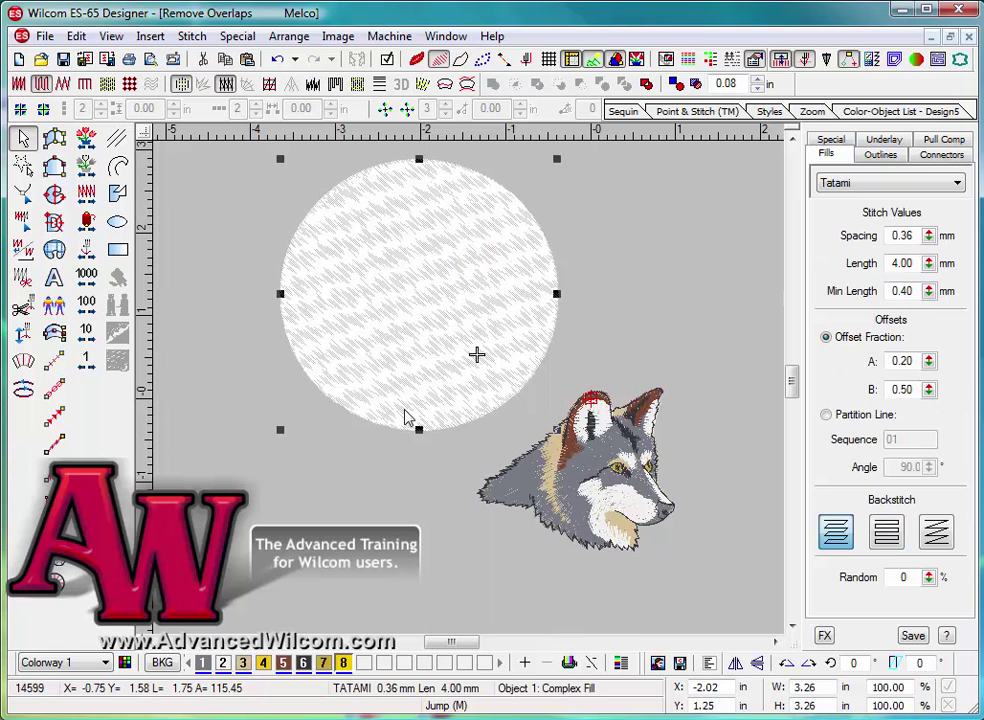